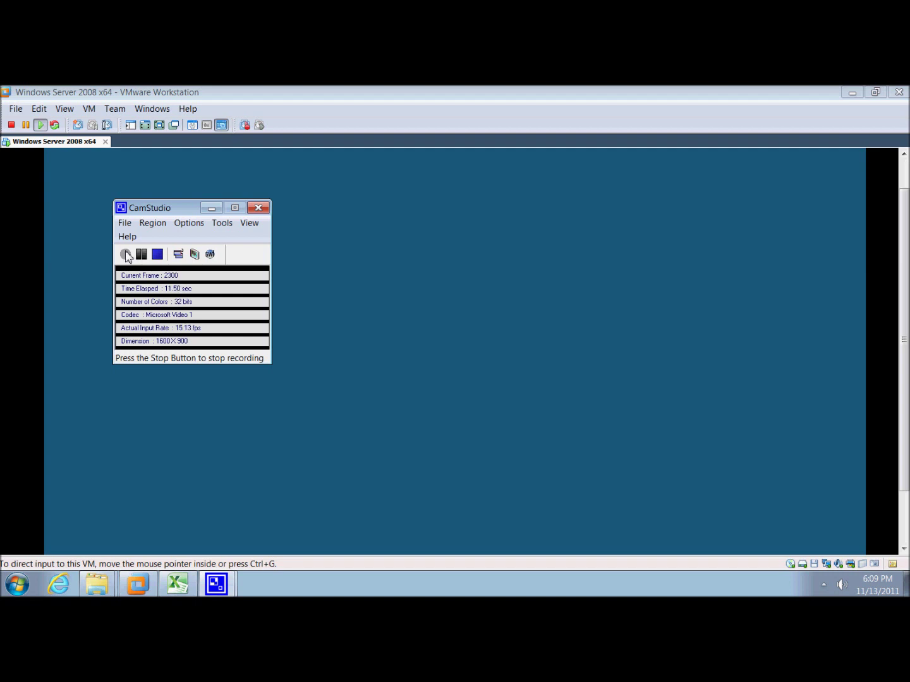
Step: Search for printer in the Windows Server virtual machine and open its Printers window
{"action": "left_click", "coordinate": [327, 281]}
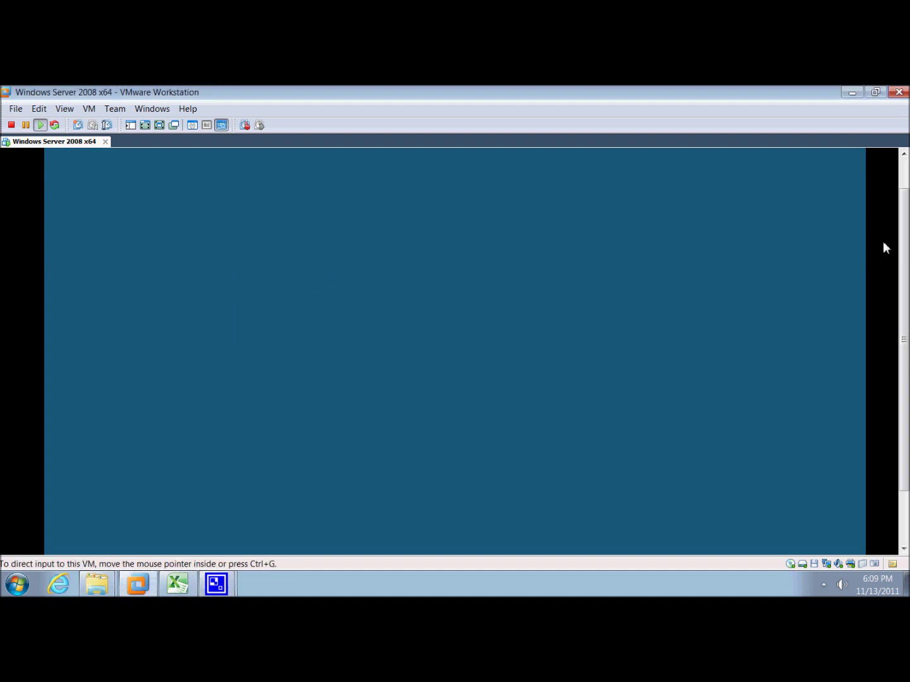
{"action": "left_click_drag", "start_coordinate": [900, 248], "coordinate": [904, 310]}
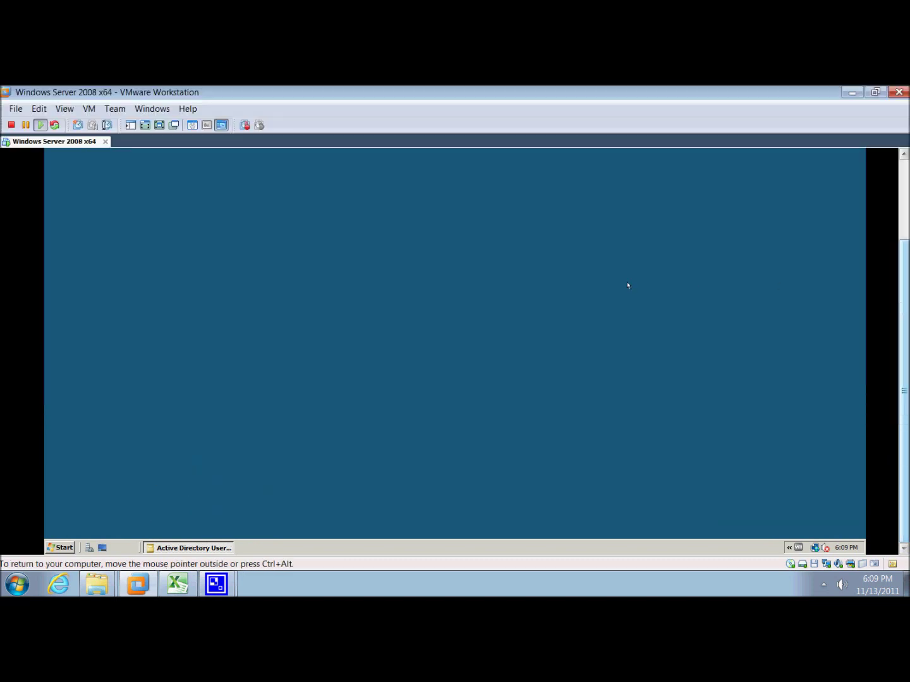
{"action": "left_click", "coordinate": [49, 544]}
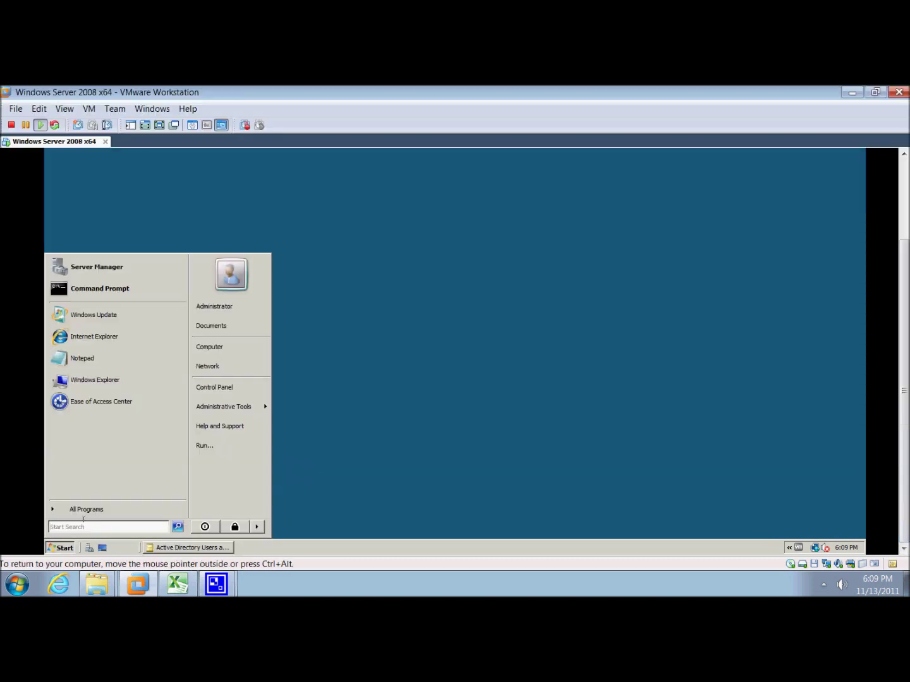
{"action": "type", "text": "printer"}
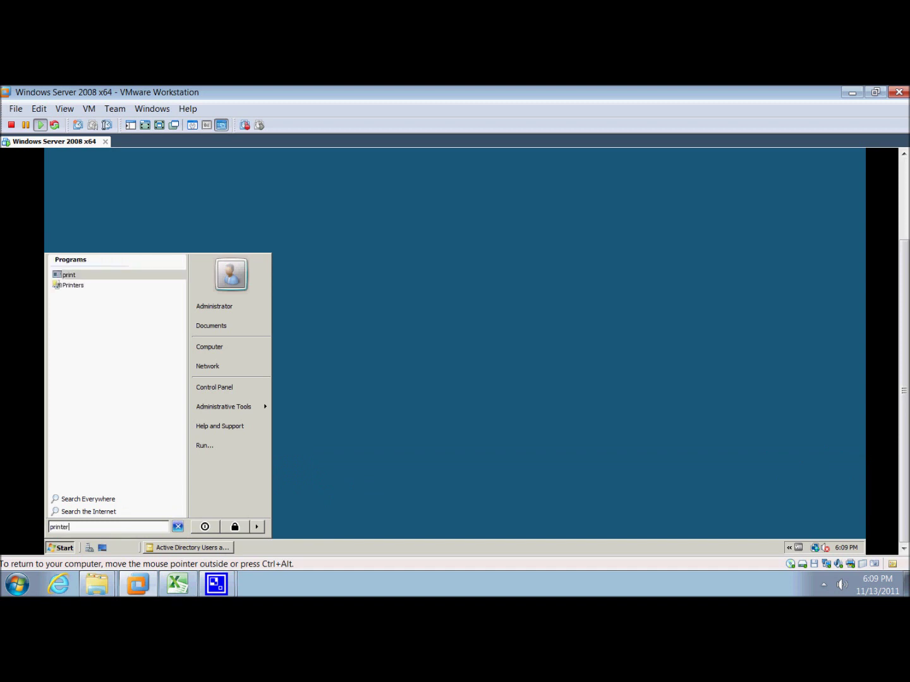
{"action": "key", "text": "Return"}
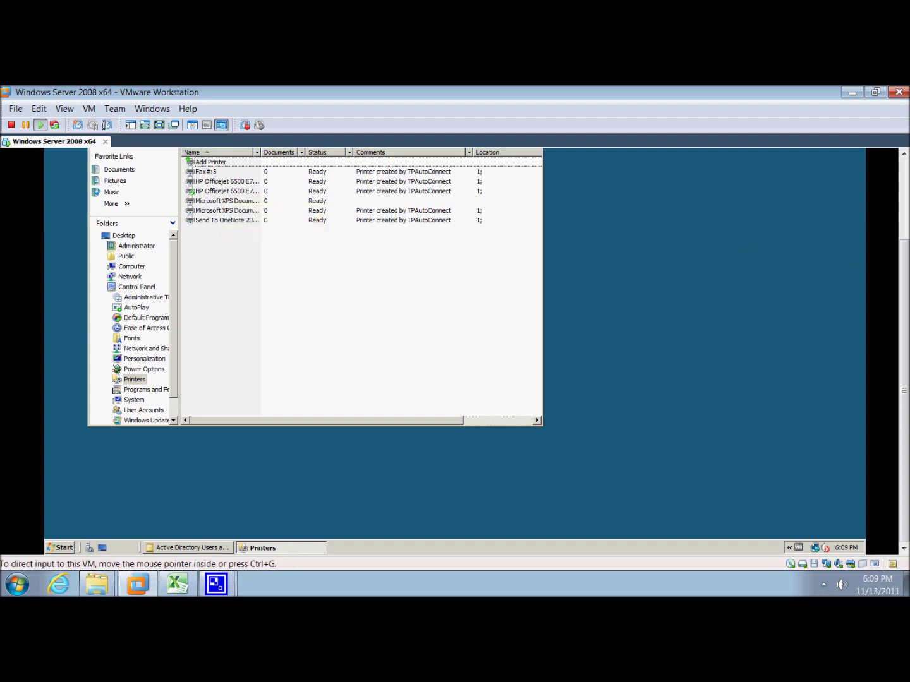
{"action": "scroll", "coordinate": [905, 250], "scroll_direction": "up", "scroll_amount": 1}
{"action": "scroll", "coordinate": [905, 250], "scroll_direction": "up", "scroll_amount": 2}
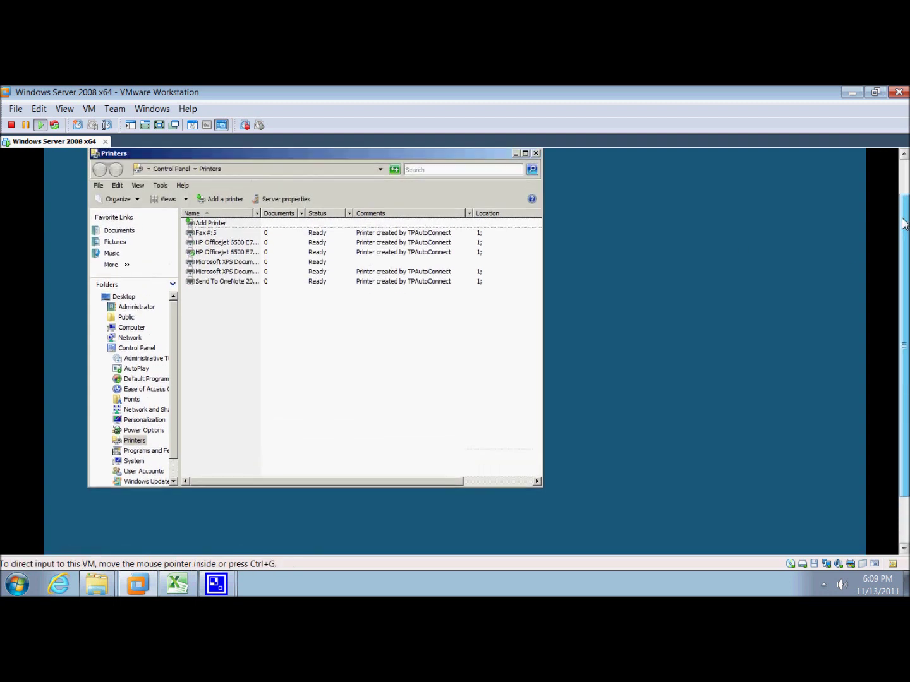
Step: Start adding a local printer and review the existing printer ports available for it
{"action": "left_click", "coordinate": [233, 200]}
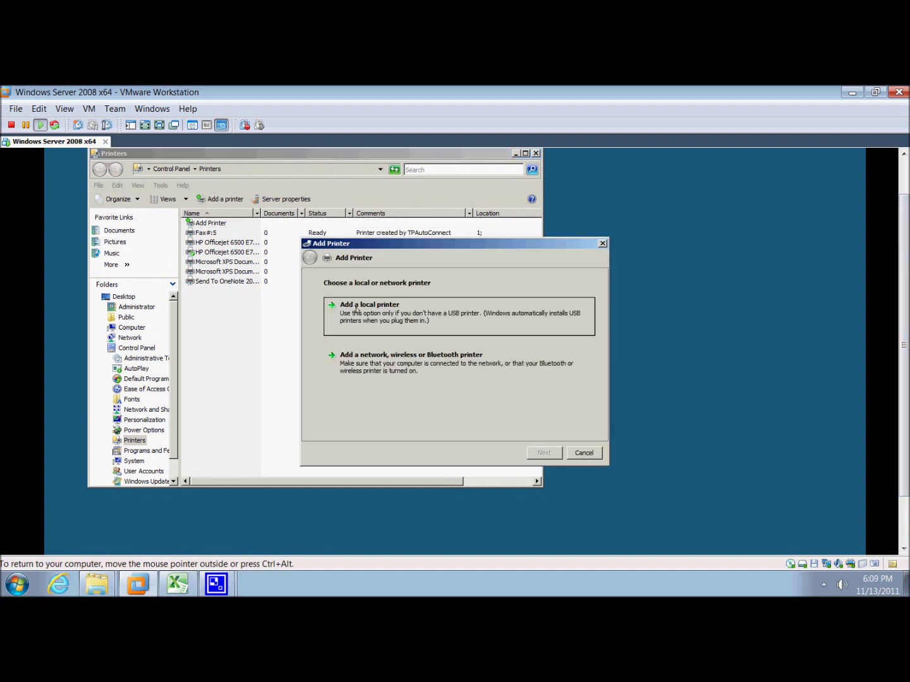
{"action": "left_click", "coordinate": [357, 310]}
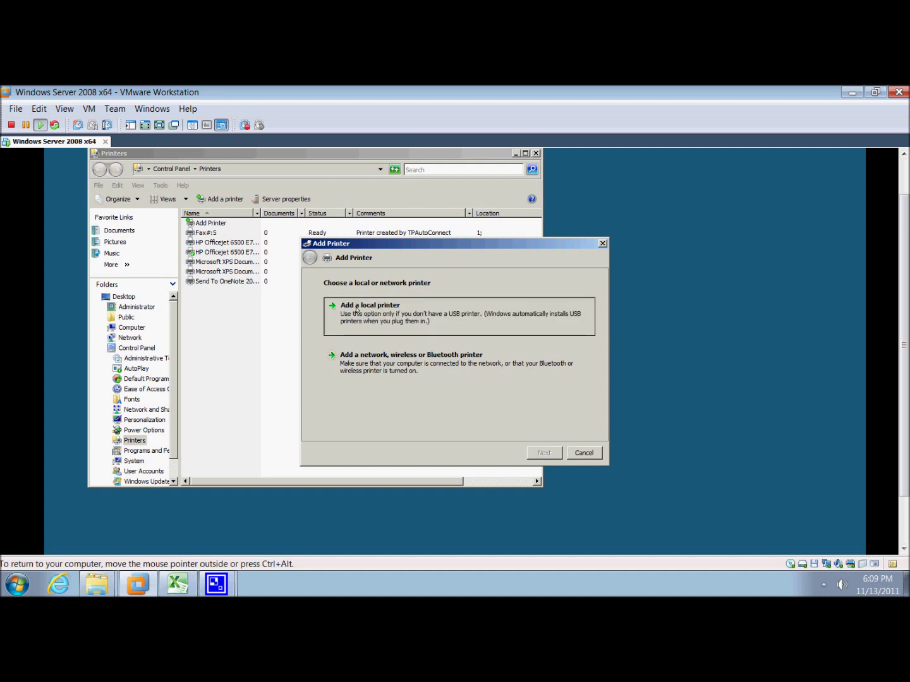
{"action": "left_click", "coordinate": [487, 323]}
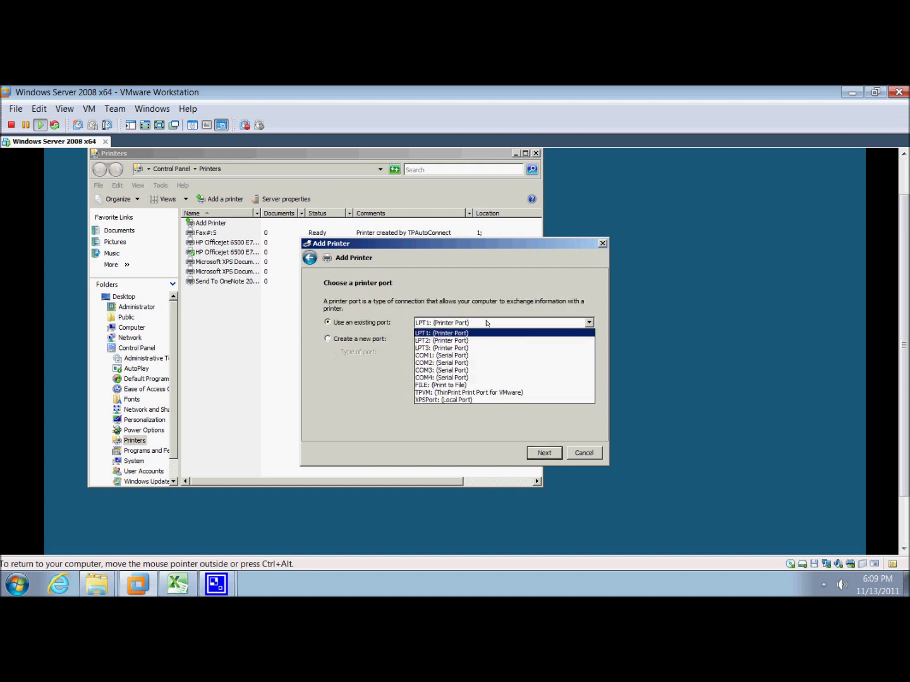
{"action": "left_click", "coordinate": [487, 323]}
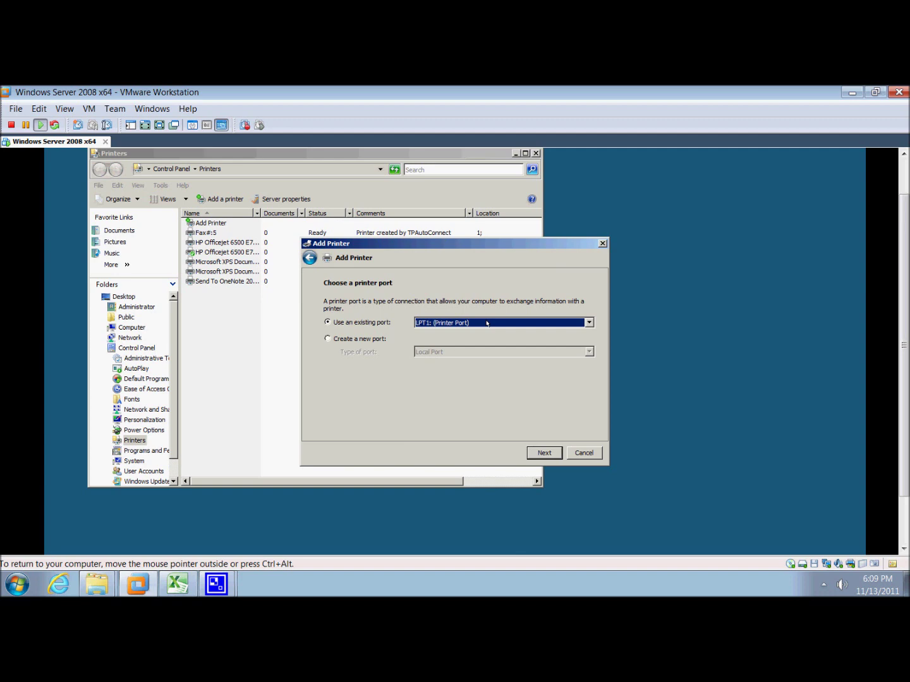
{"action": "left_click", "coordinate": [486, 323]}
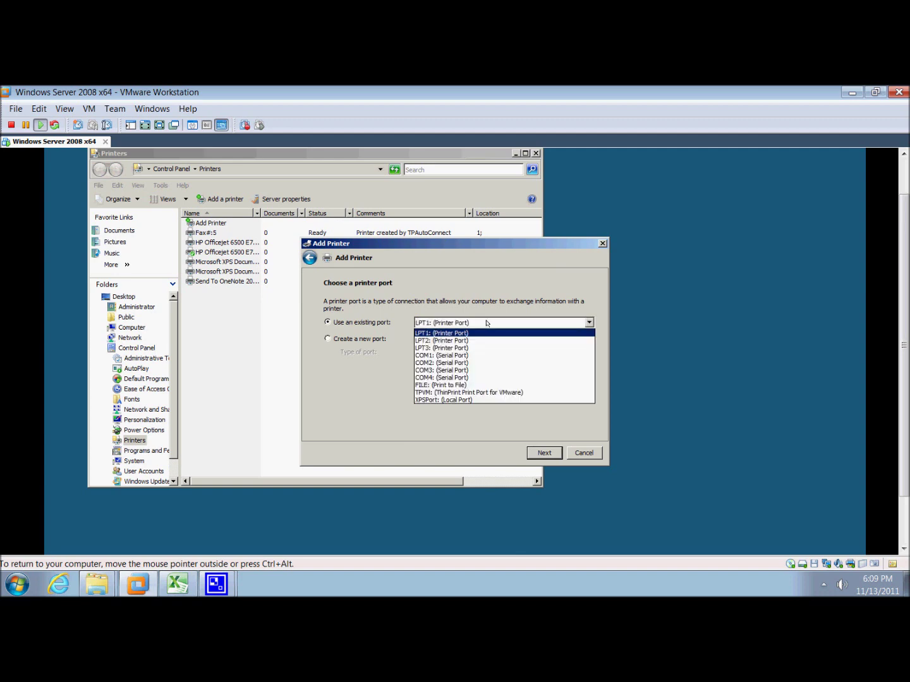
{"action": "left_click", "coordinate": [487, 323]}
{"action": "left_click", "coordinate": [528, 456]}
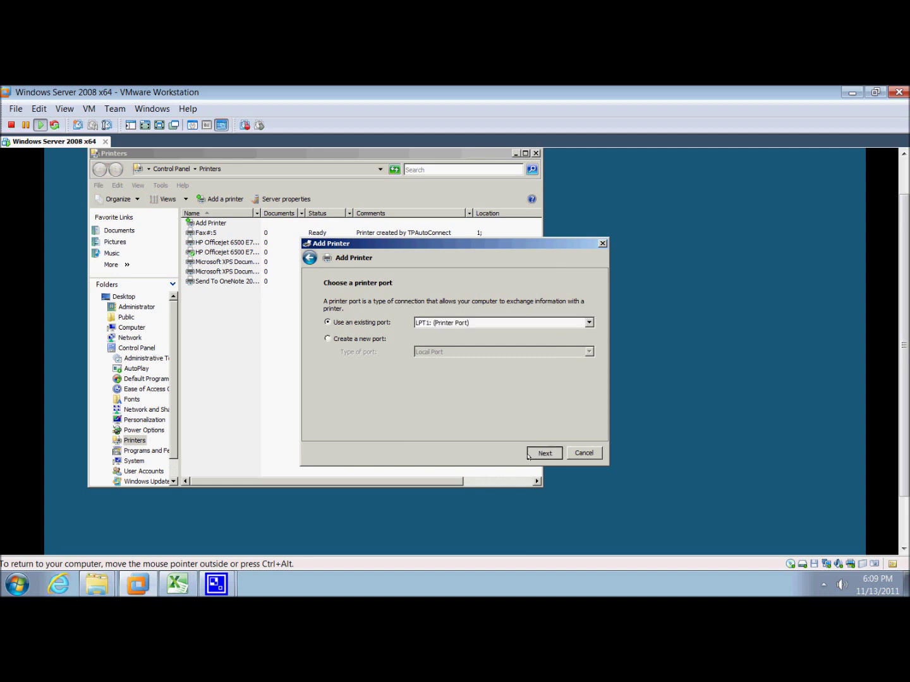
Step: Choose to create a new port of type Standard TCP/IP Port for the printer and continue
{"action": "left_click", "coordinate": [366, 336]}
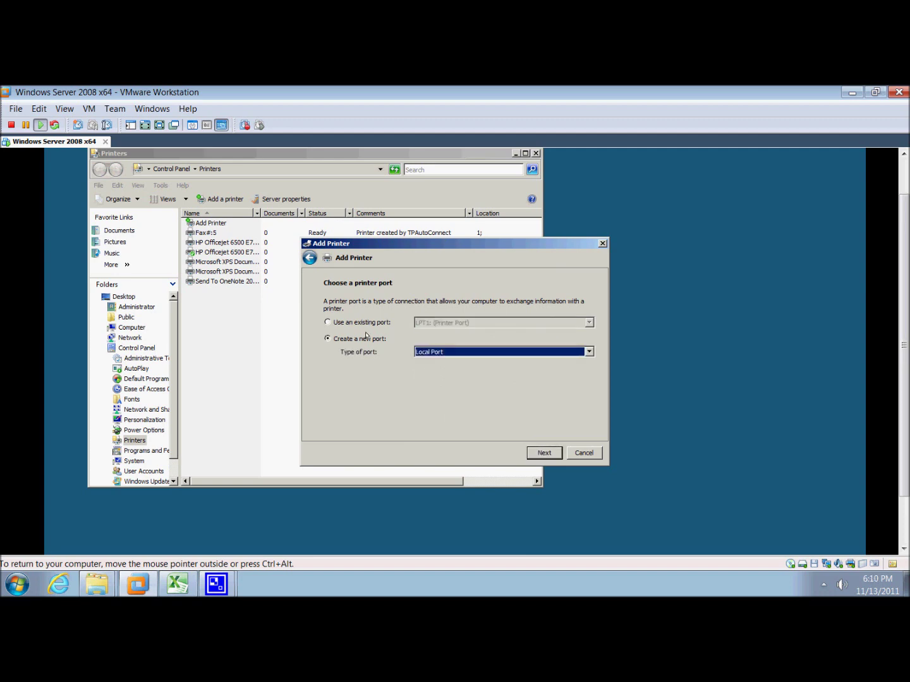
{"action": "left_click", "coordinate": [461, 354]}
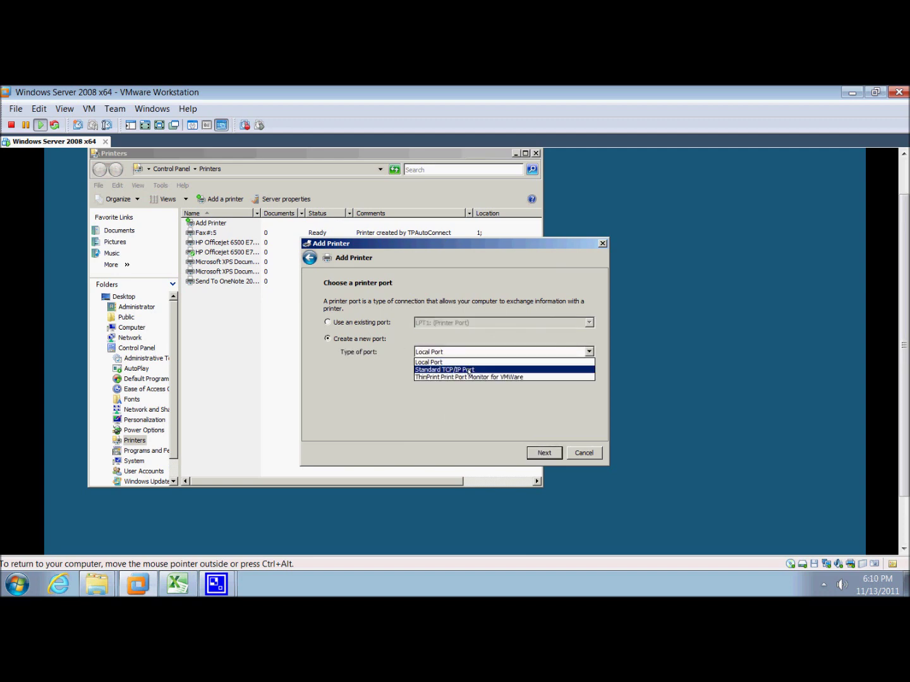
{"action": "left_click", "coordinate": [468, 369]}
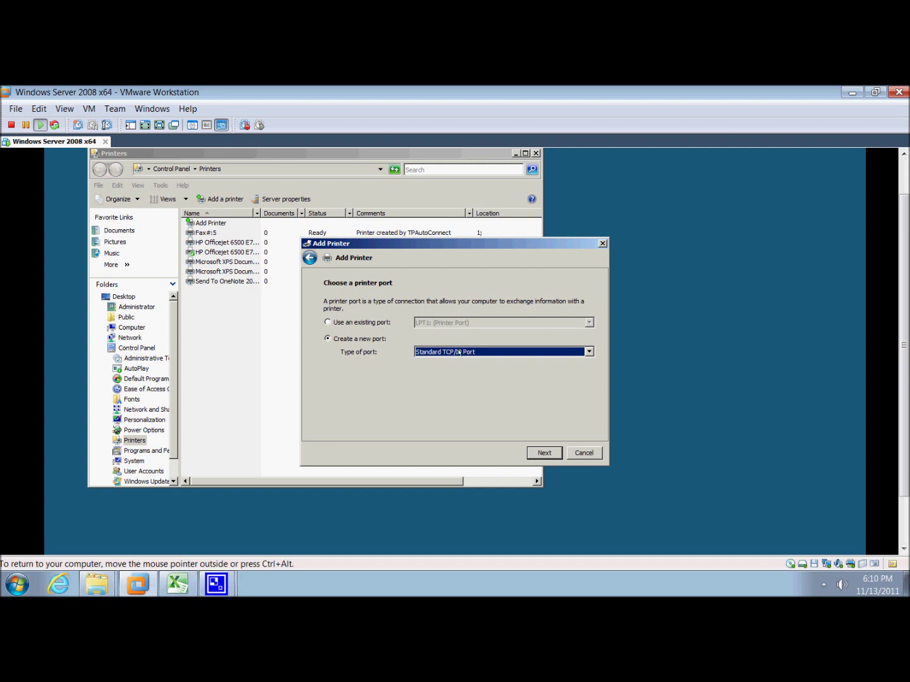
{"action": "left_click", "coordinate": [538, 450]}
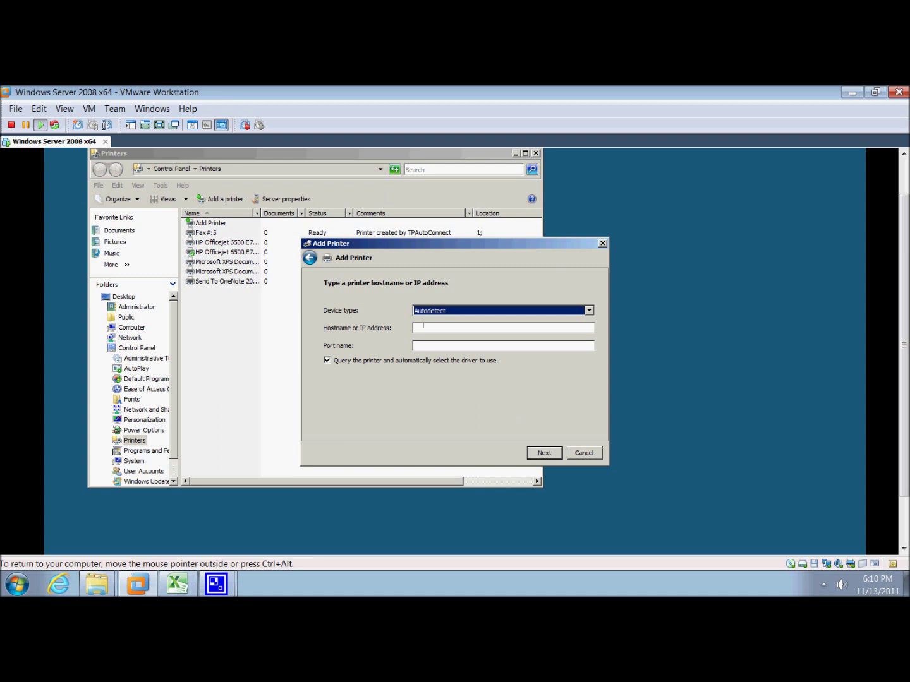
Step: Examine the HP Officejet 6500 E709a Series#:4 printer's security, general, sharing and port properties, and close them
{"action": "left_click_drag", "start_coordinate": [389, 259], "coordinate": [466, 259]}
{"action": "left_click", "coordinate": [242, 254]}
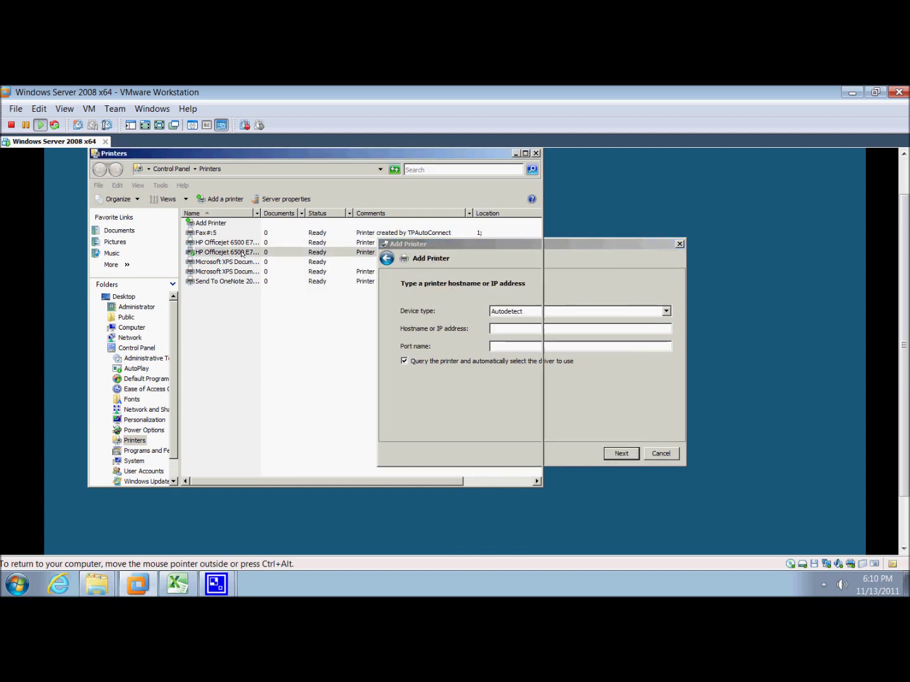
{"action": "right_click", "coordinate": [243, 254]}
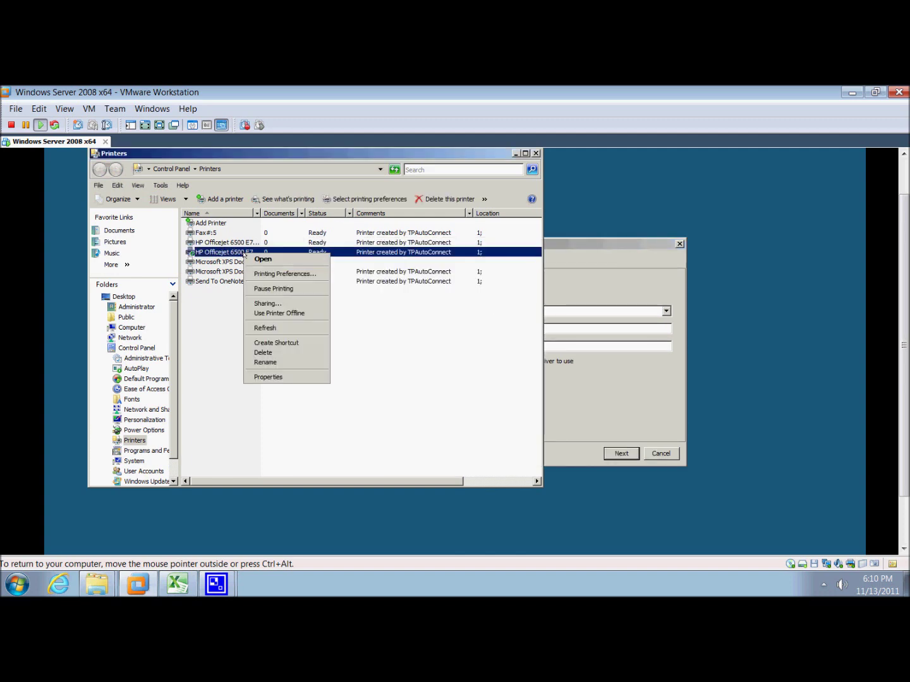
{"action": "left_click", "coordinate": [269, 378]}
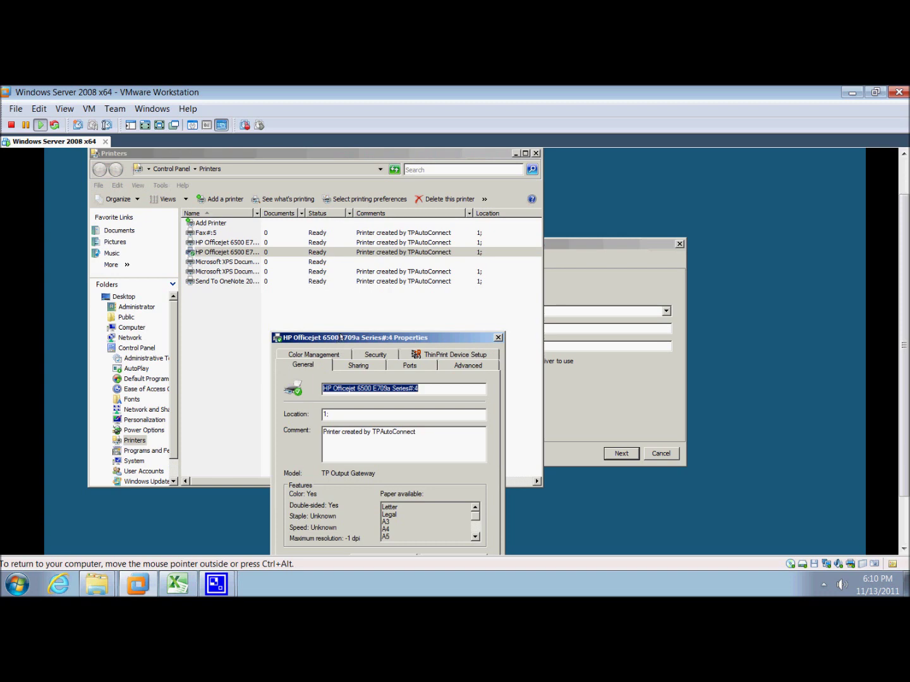
{"action": "left_click_drag", "start_coordinate": [341, 337], "coordinate": [306, 280]}
{"action": "left_click", "coordinate": [333, 299]}
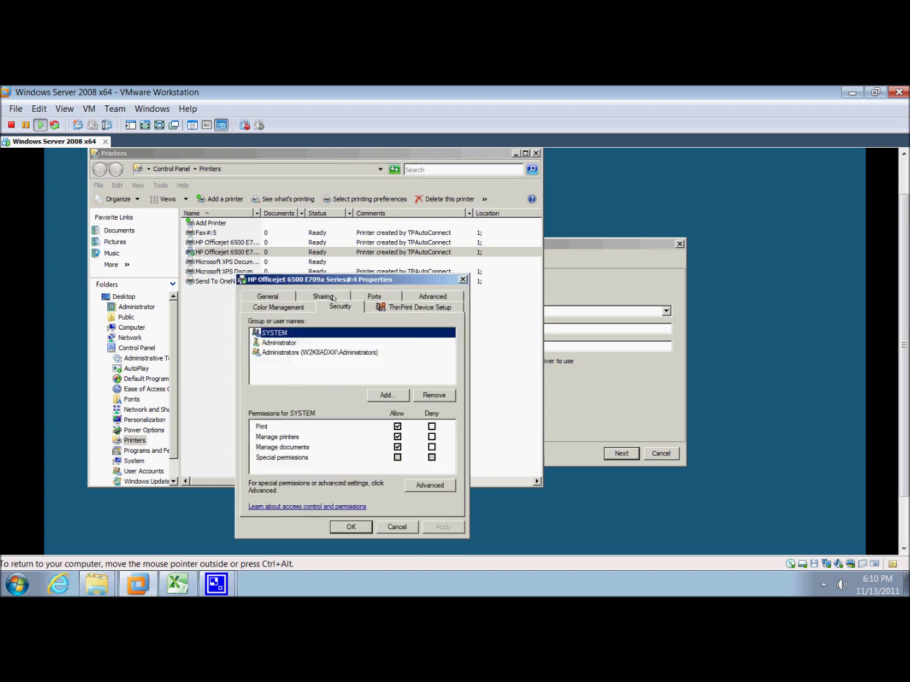
{"action": "left_click", "coordinate": [274, 297]}
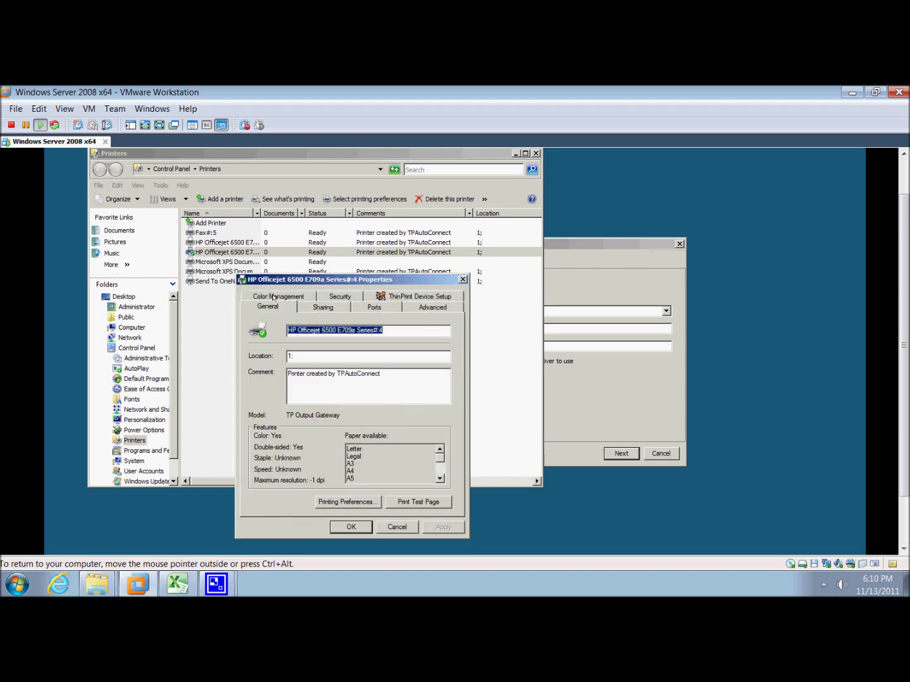
{"action": "left_click", "coordinate": [335, 307]}
{"action": "left_click", "coordinate": [370, 307]}
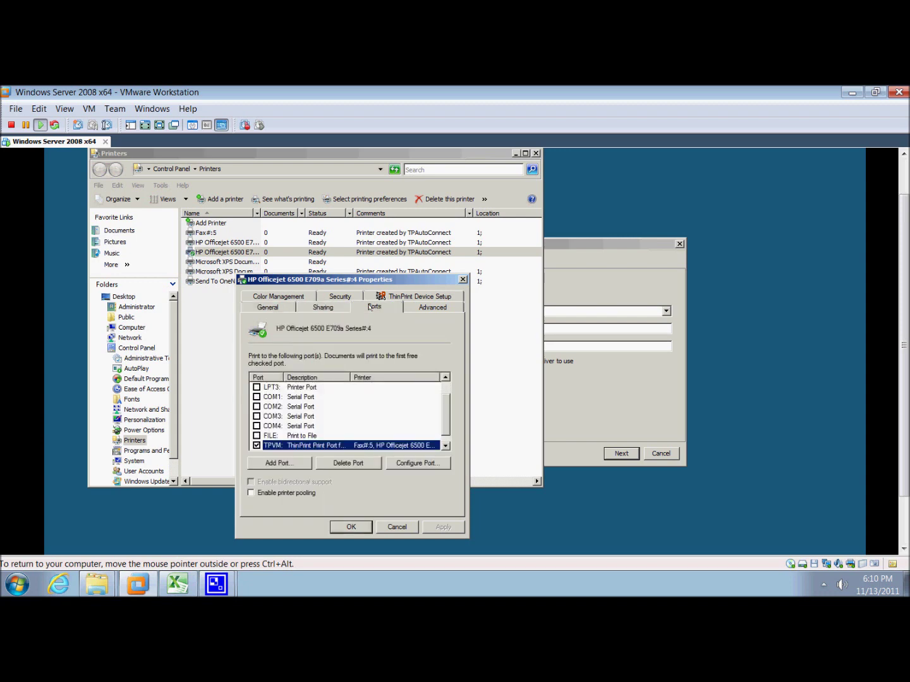
{"action": "left_click", "coordinate": [443, 310]}
{"action": "left_click", "coordinate": [463, 279]}
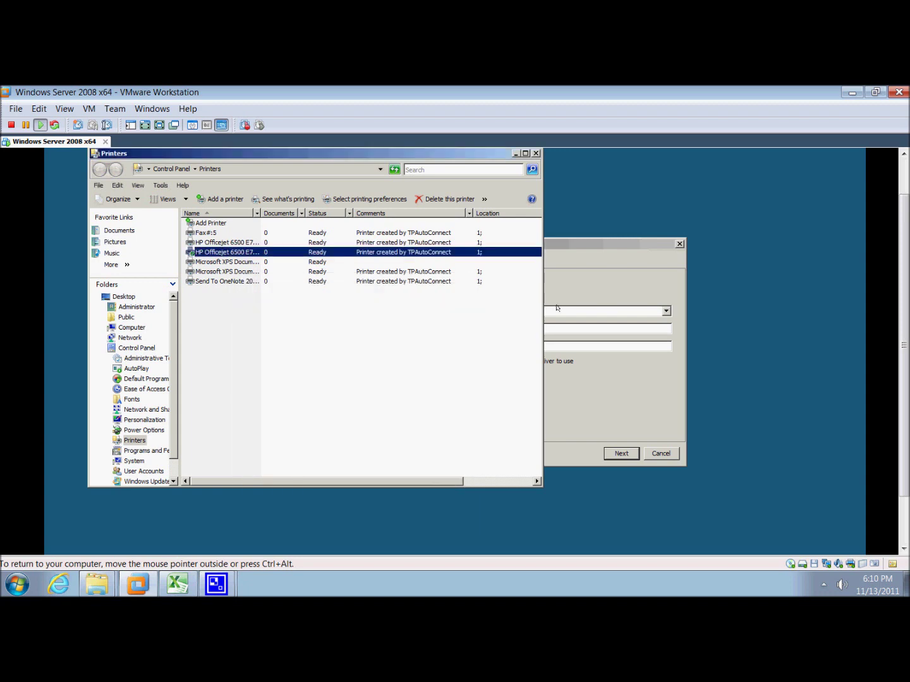
Step: Set the device type to TCP/IP Device with IP address 192.168.10.15 and start detecting the port
{"action": "left_click", "coordinate": [558, 309]}
{"action": "left_click", "coordinate": [511, 326]}
{"action": "left_click", "coordinate": [516, 328]}
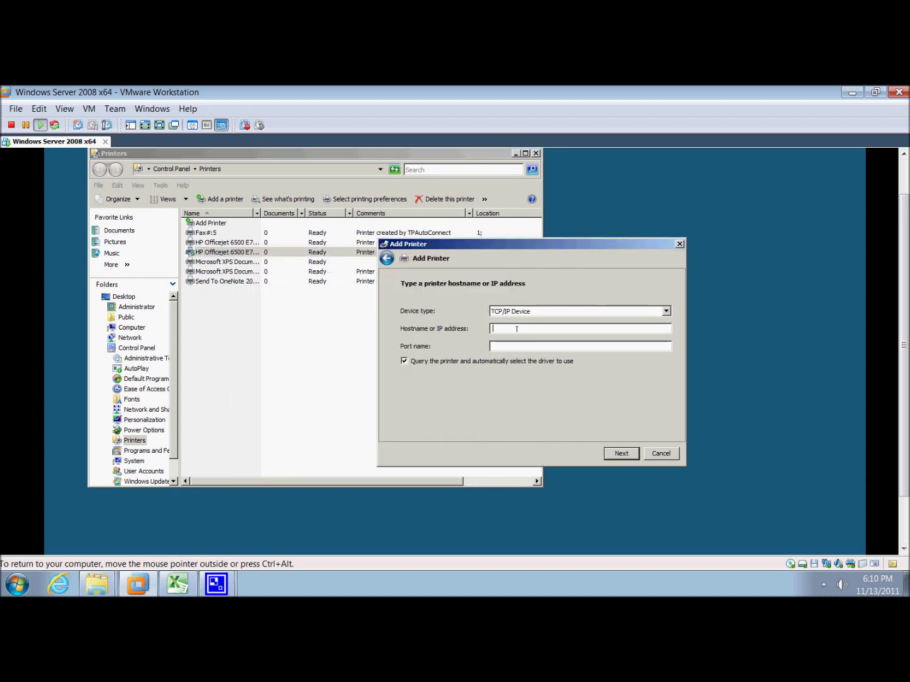
{"action": "type", "text": "192.168.10.15"}
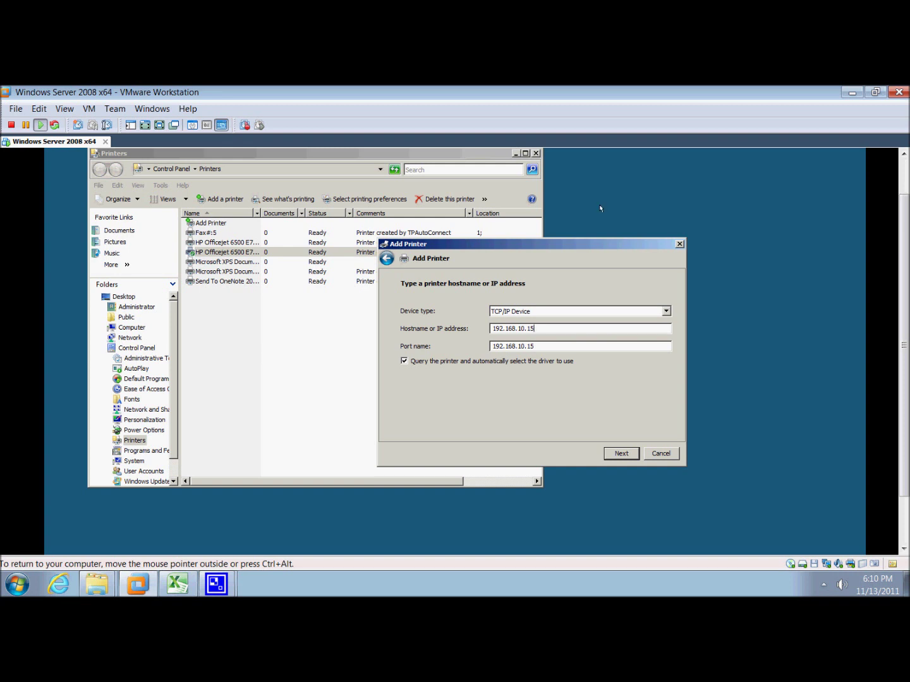
{"action": "left_click", "coordinate": [610, 451]}
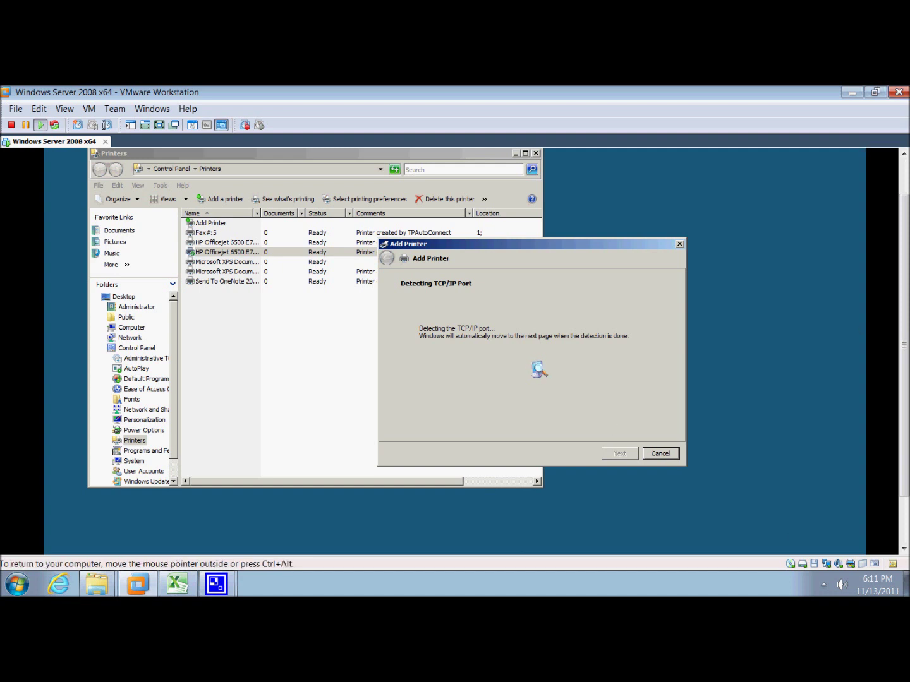
{"action": "left_click", "coordinate": [824, 582]}
{"action": "left_click", "coordinate": [822, 527]}
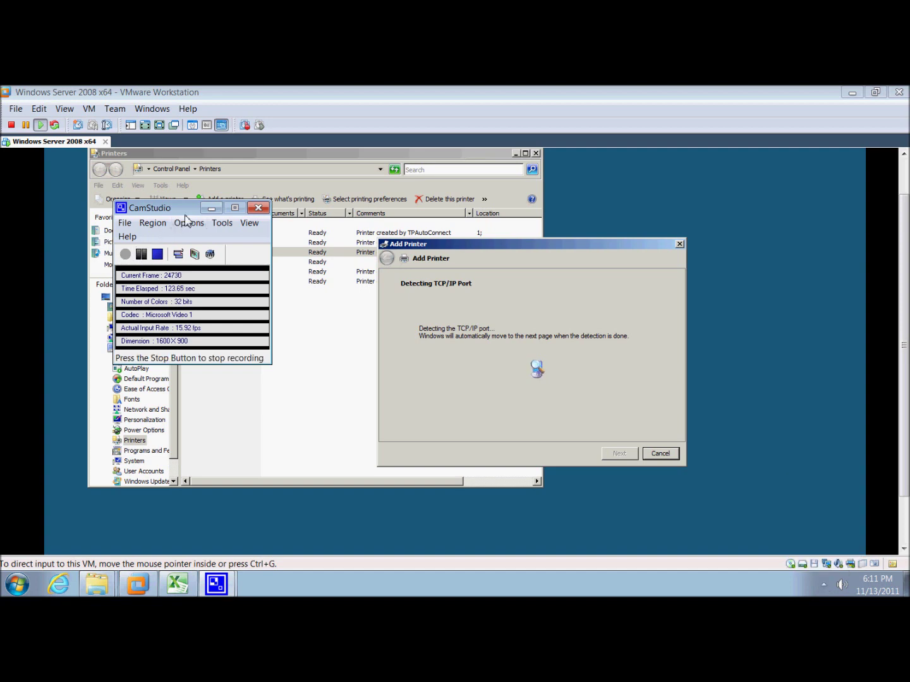
{"action": "left_click", "coordinate": [211, 208]}
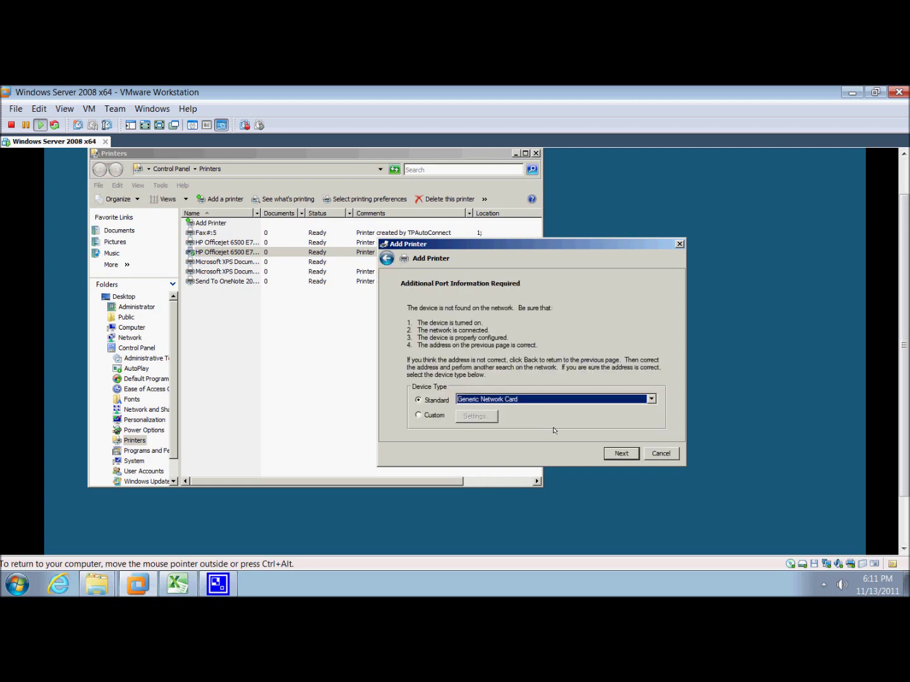
Step: Accept the standard Generic Network Card device type for the new TCP/IP port
{"action": "left_click", "coordinate": [623, 455]}
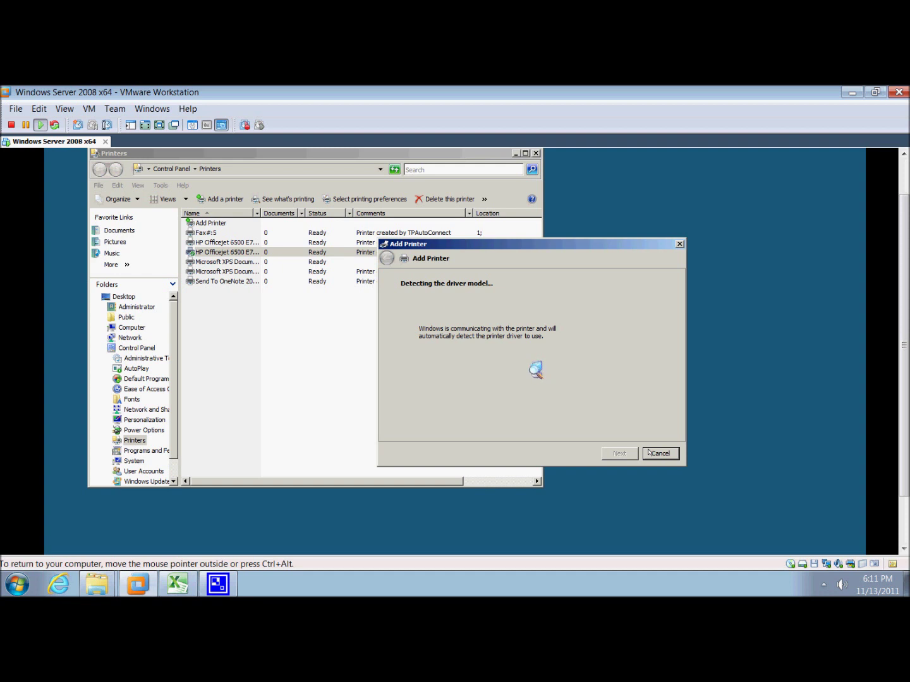
Step: Examine the HP Officejet 6500 E709a Series#:4 printer's sharing, general and ThinPrint device properties and the Administrators group's security permissions
{"action": "left_click", "coordinate": [226, 253]}
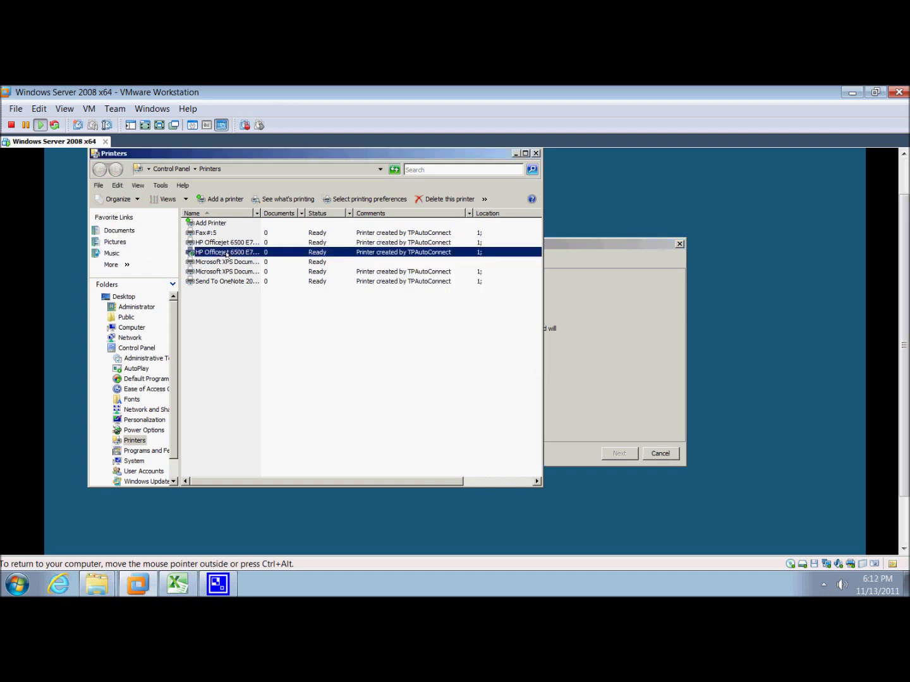
{"action": "right_click", "coordinate": [226, 254]}
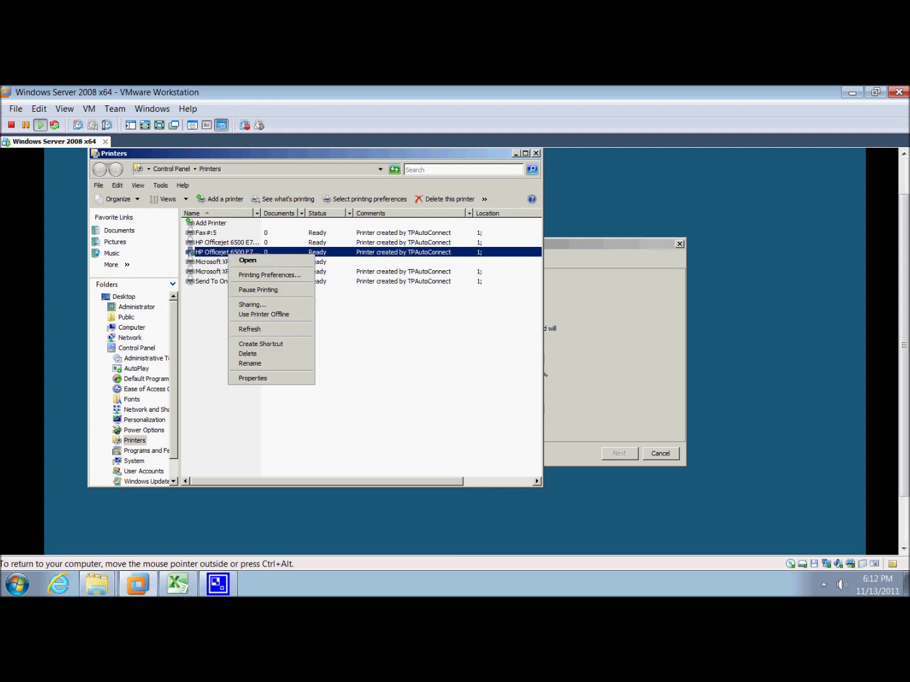
{"action": "left_click", "coordinate": [252, 305]}
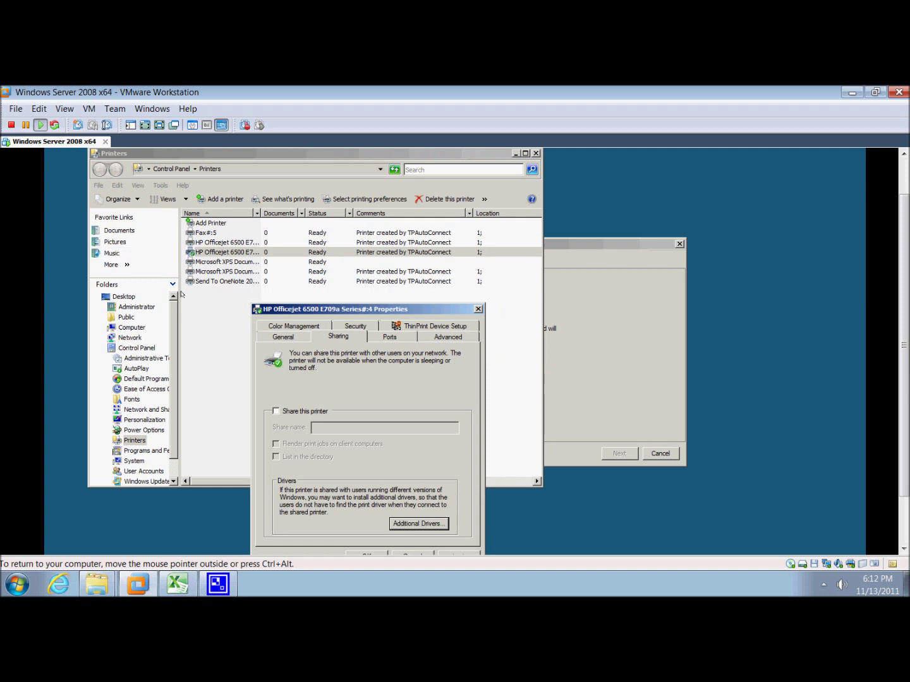
{"action": "left_click", "coordinate": [286, 337]}
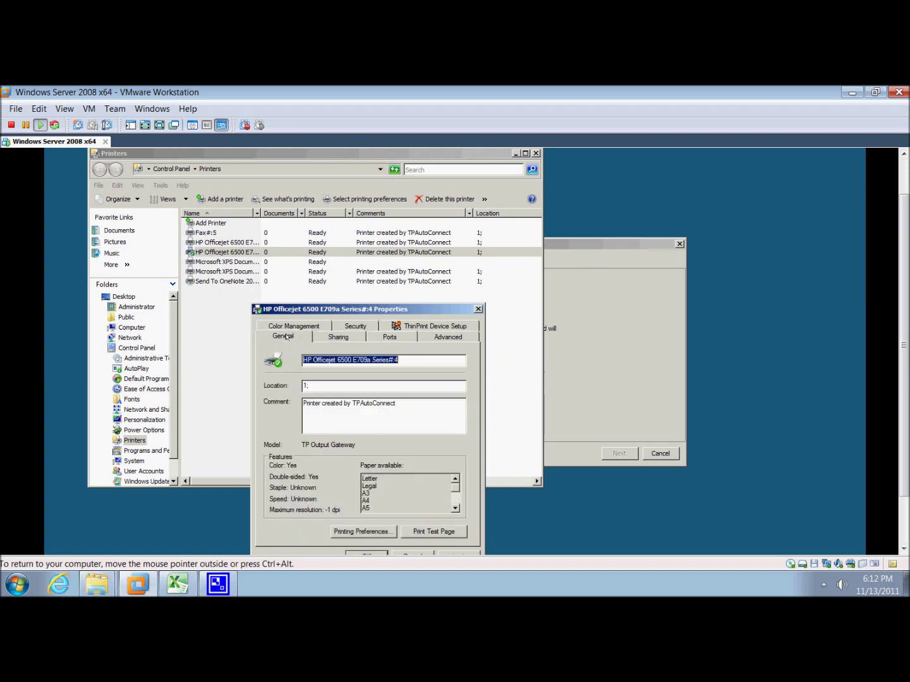
{"action": "left_click", "coordinate": [289, 327]}
{"action": "left_click", "coordinate": [318, 327]}
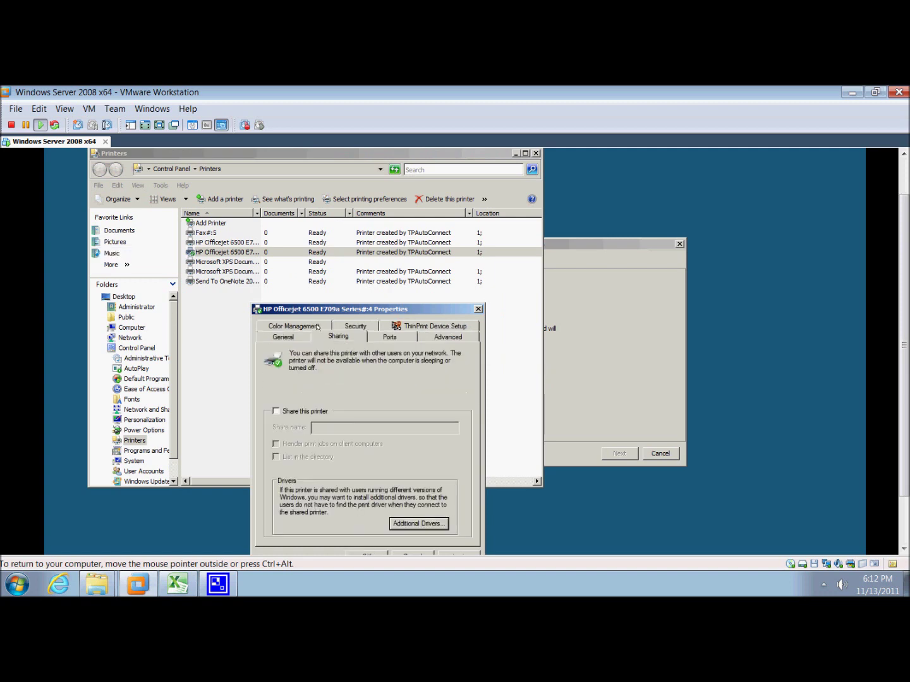
{"action": "left_click", "coordinate": [386, 326]}
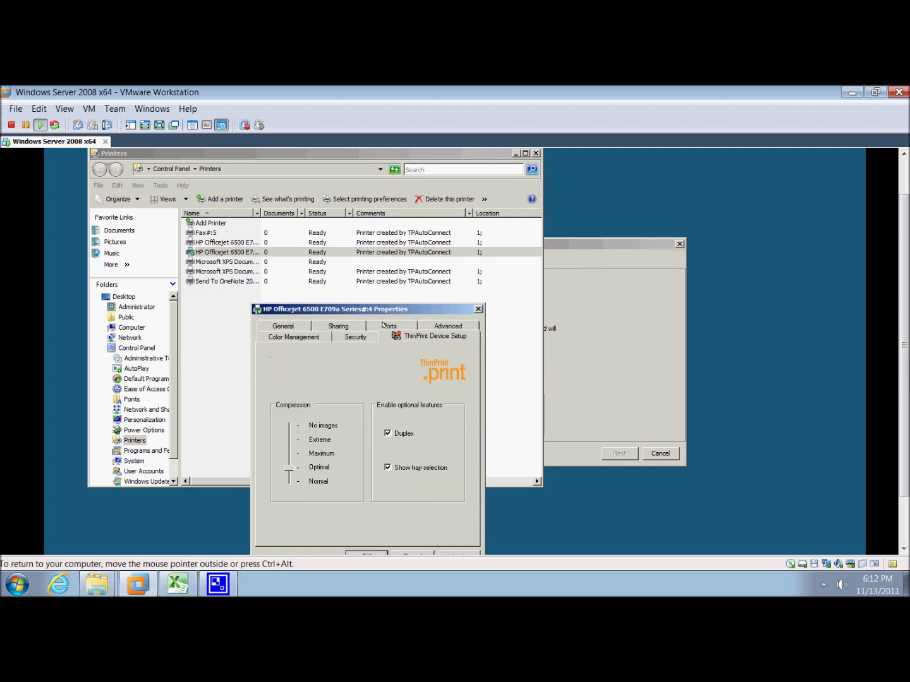
{"action": "left_click", "coordinate": [437, 325]}
{"action": "left_click", "coordinate": [357, 325]}
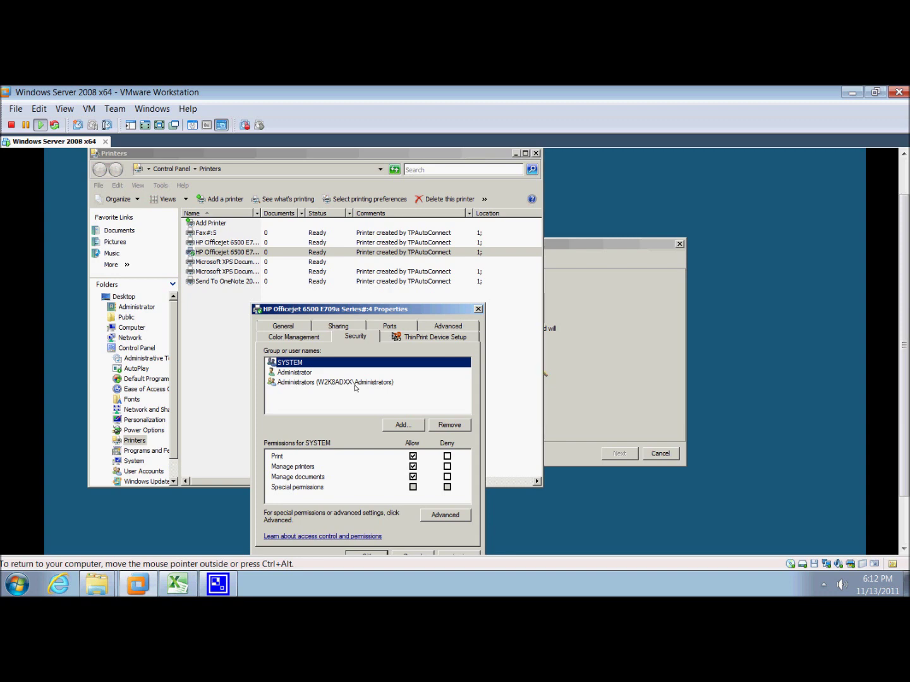
{"action": "left_click", "coordinate": [354, 382]}
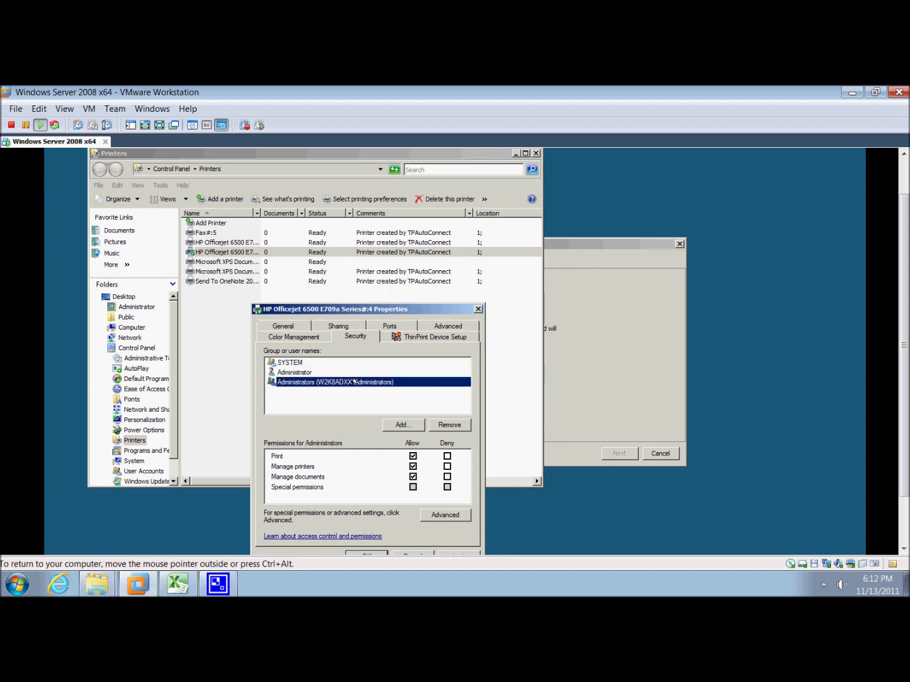
Step: Examine the port list of the HP Officejet printer, including the ThinPrint and Standard TCP/IP ports
{"action": "left_click", "coordinate": [396, 325]}
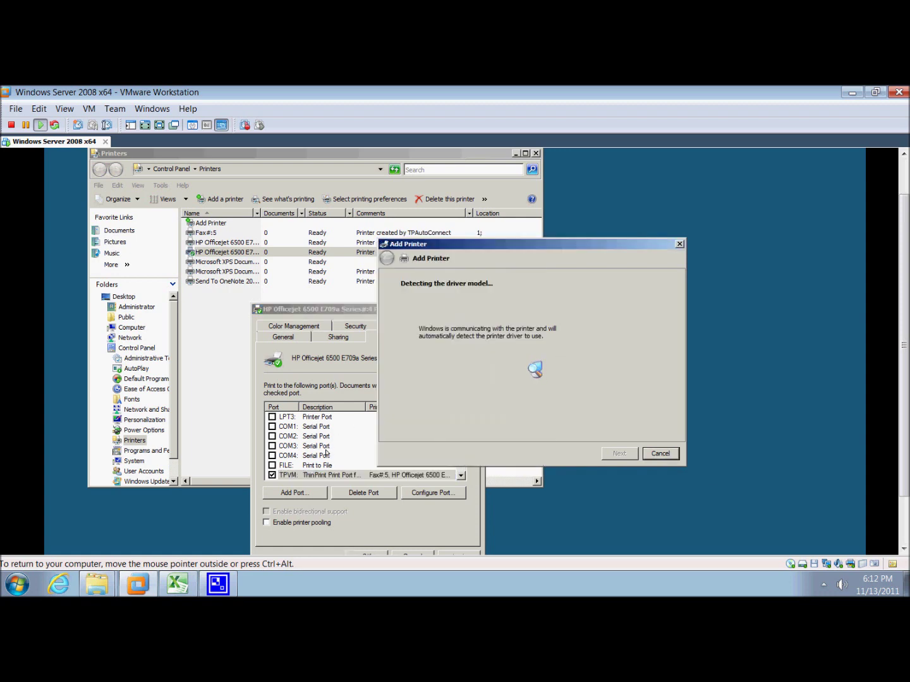
{"action": "left_click", "coordinate": [310, 475]}
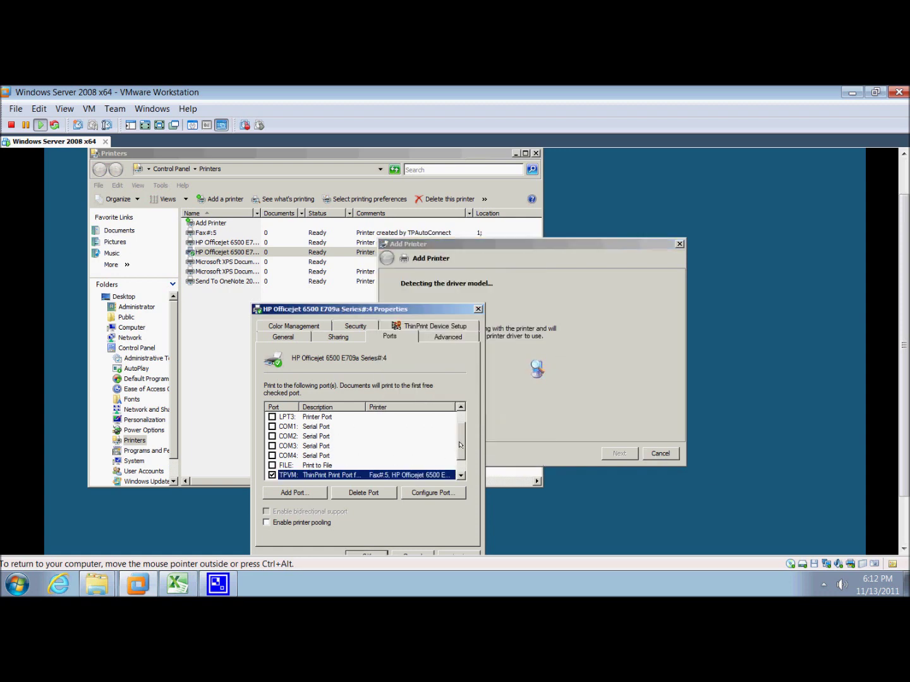
{"action": "left_click_drag", "start_coordinate": [460, 443], "coordinate": [461, 471]}
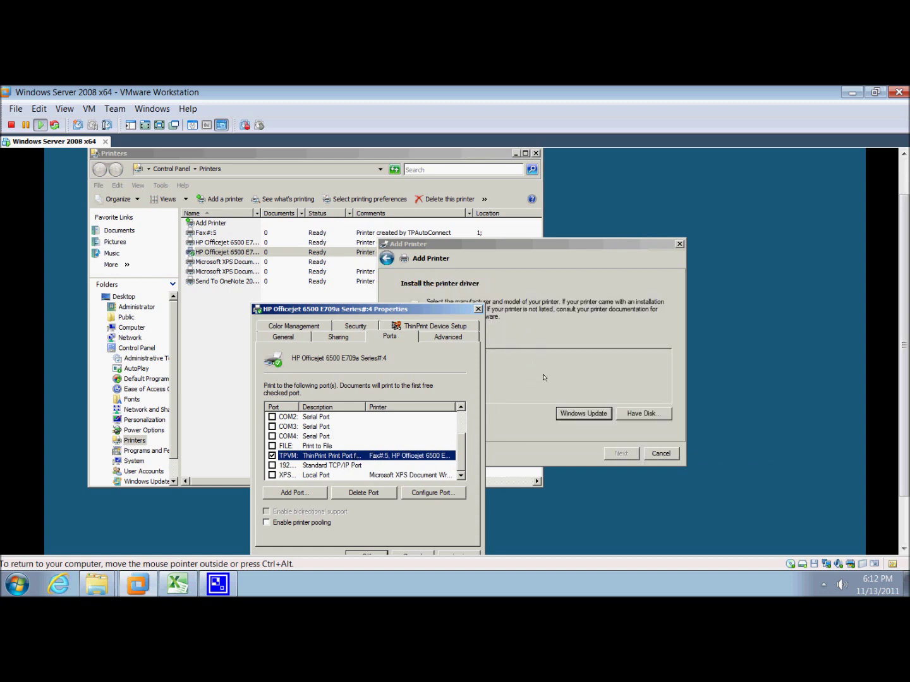
Step: Browse the HP printer models in the driver list and cancel adding the new printer
{"action": "left_click", "coordinate": [543, 377]}
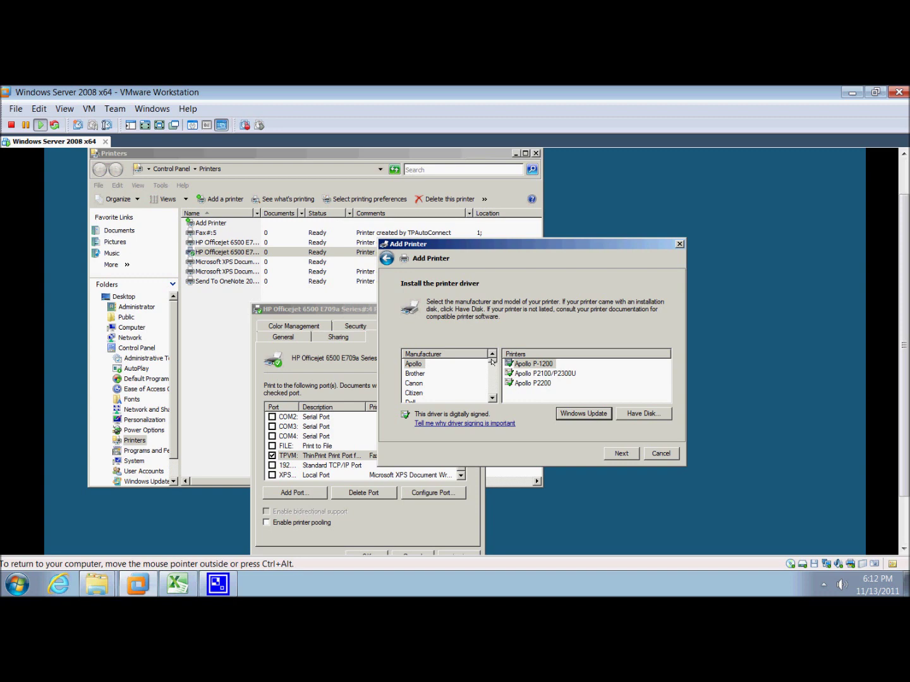
{"action": "scroll", "coordinate": [492, 373], "scroll_direction": "down", "scroll_amount": 5}
{"action": "scroll", "coordinate": [492, 372], "scroll_direction": "up", "scroll_amount": 2}
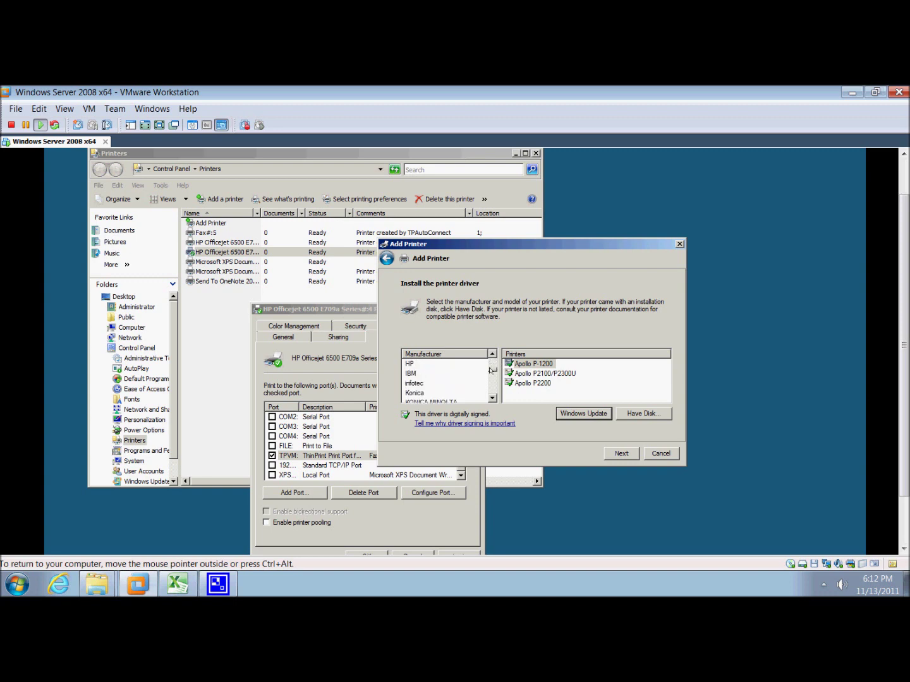
{"action": "left_click", "coordinate": [410, 364]}
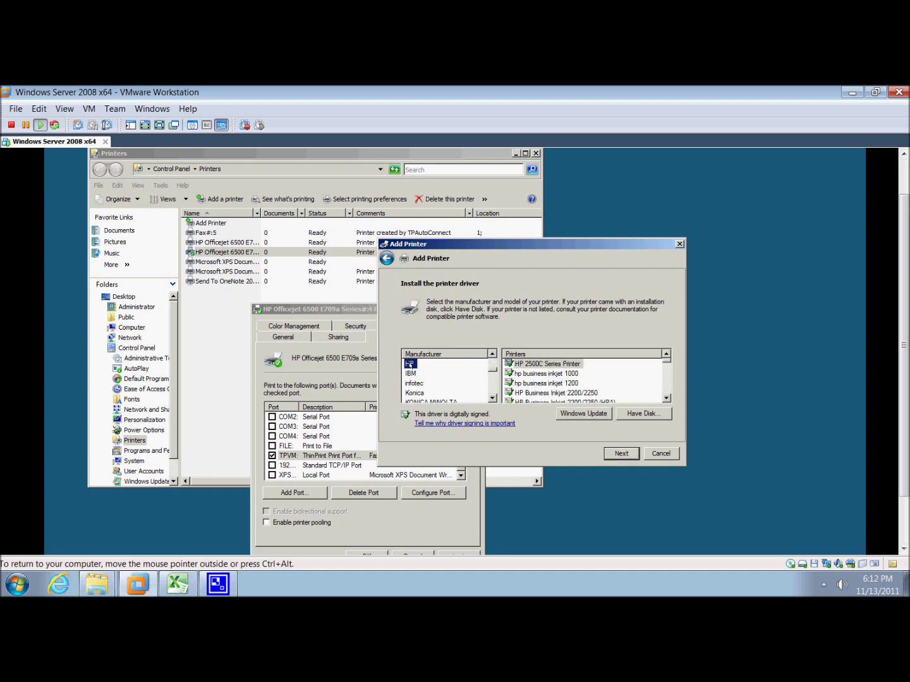
{"action": "scroll", "coordinate": [661, 362], "scroll_direction": "down", "scroll_amount": 2}
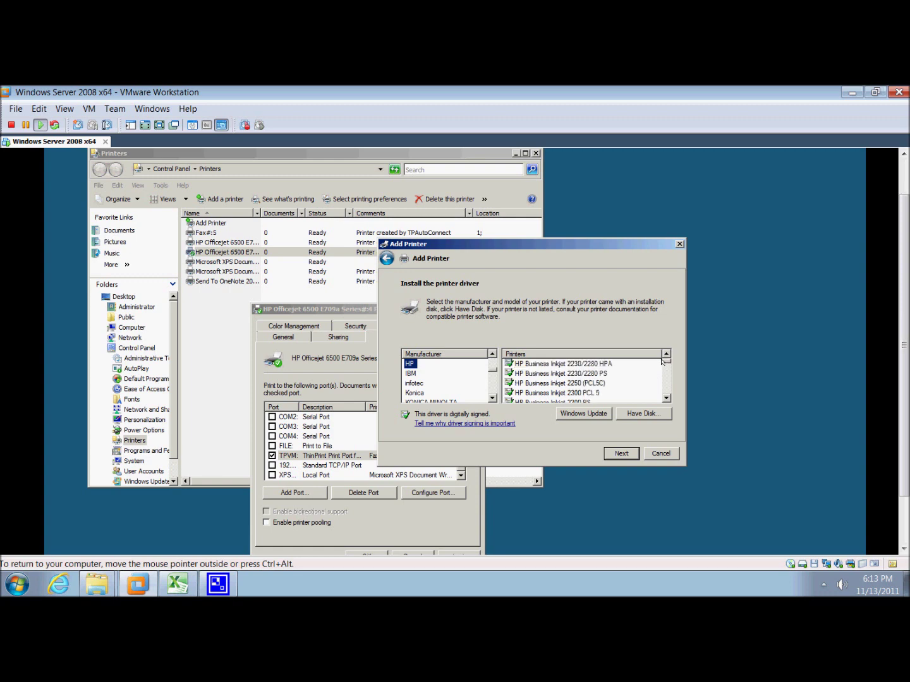
{"action": "scroll", "coordinate": [661, 361], "scroll_direction": "down", "scroll_amount": 2}
{"action": "left_click_drag", "start_coordinate": [662, 370], "coordinate": [661, 380]}
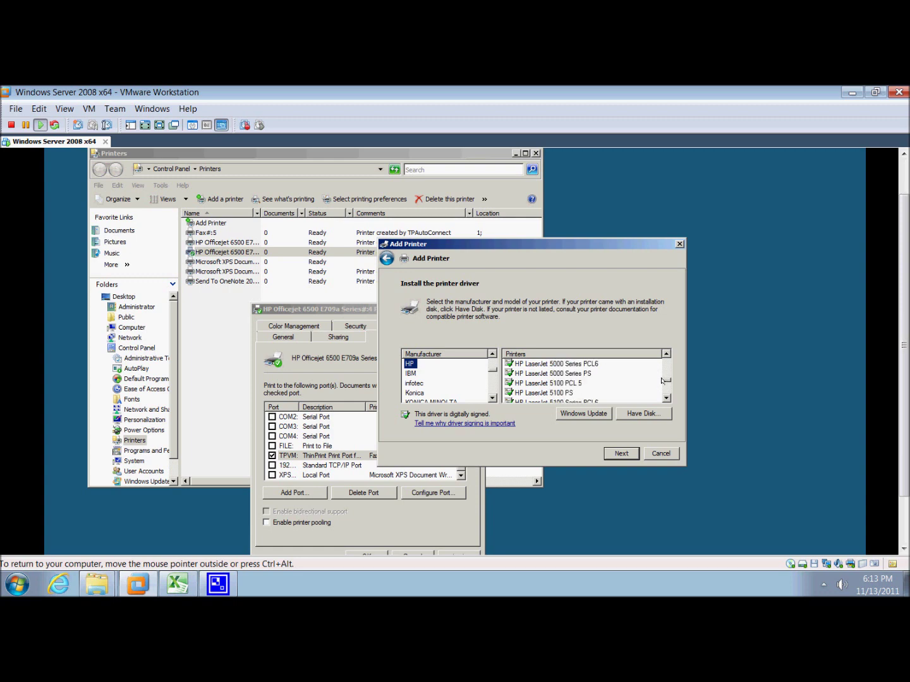
{"action": "left_click", "coordinate": [666, 398]}
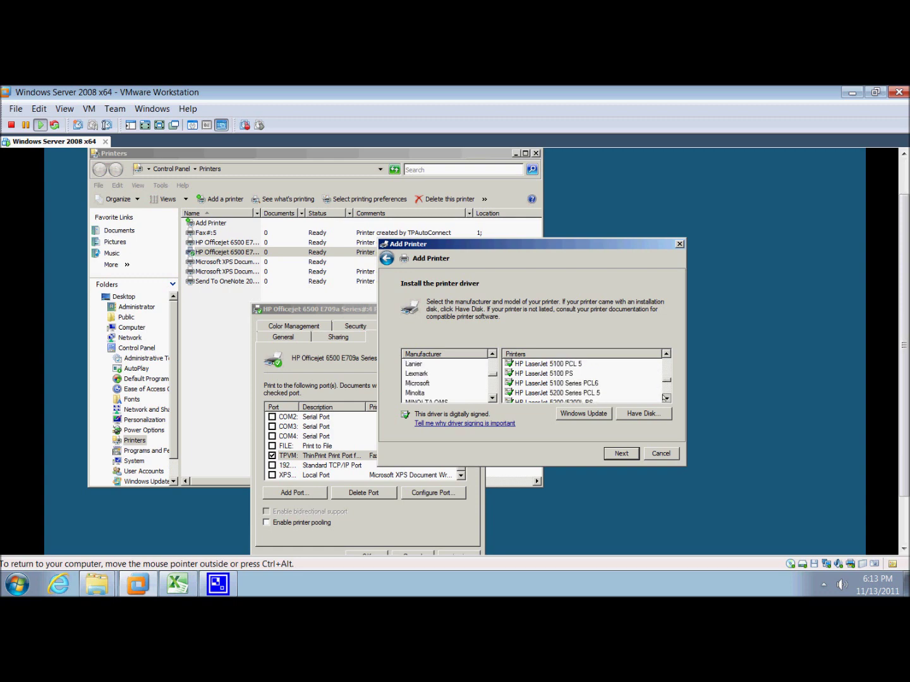
{"action": "left_click_drag", "start_coordinate": [665, 398], "coordinate": [664, 399]}
{"action": "left_click_drag", "start_coordinate": [665, 354], "coordinate": [665, 355]}
{"action": "left_click", "coordinate": [661, 454]}
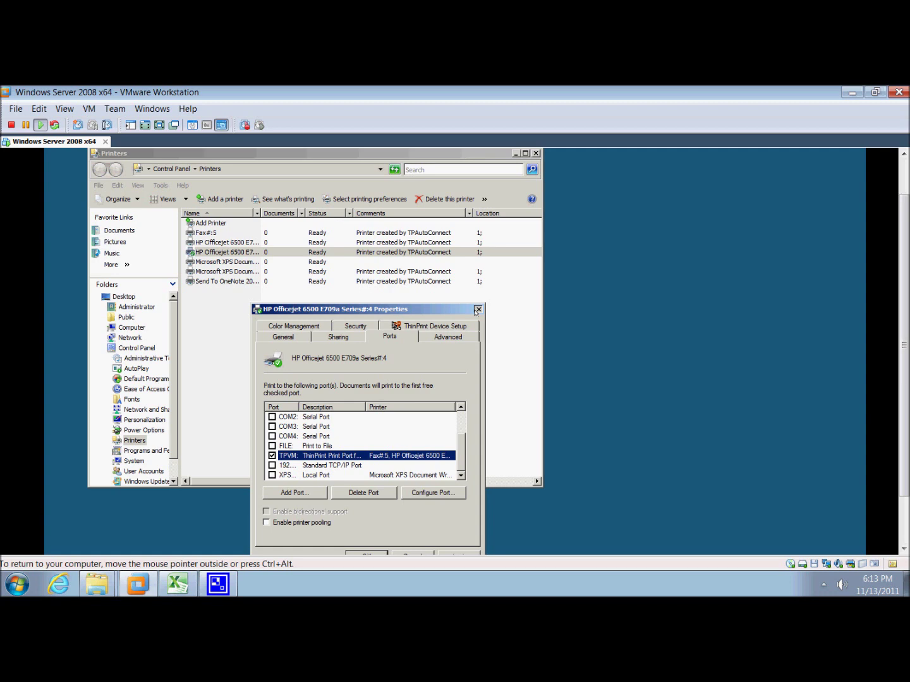
Step: Share the printer as HP Officejet 6500 E709a Series#:4, list it in the directory and apply the changes
{"action": "left_click", "coordinate": [349, 340]}
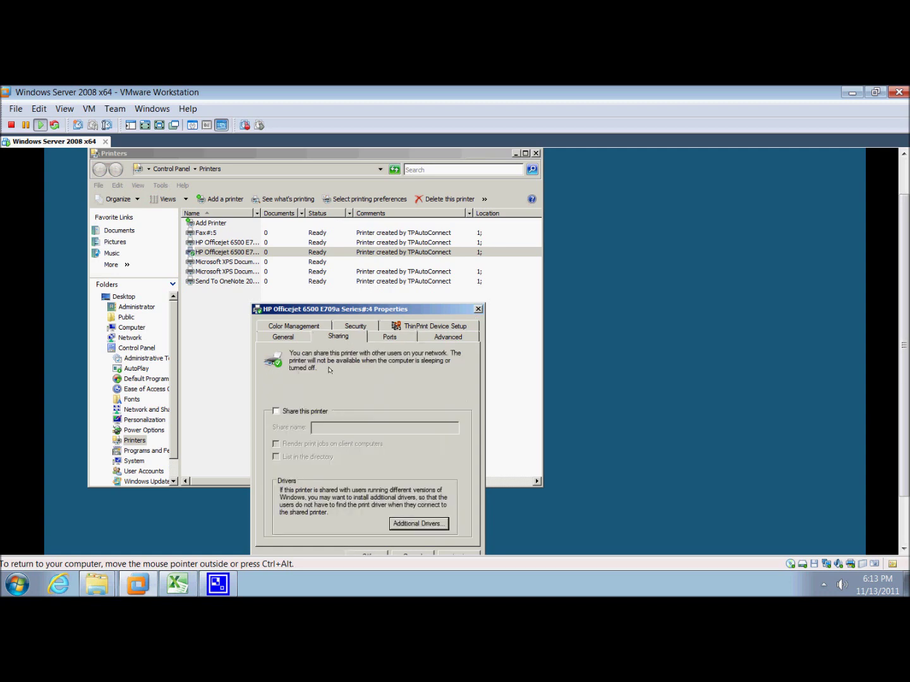
{"action": "left_click", "coordinate": [276, 411]}
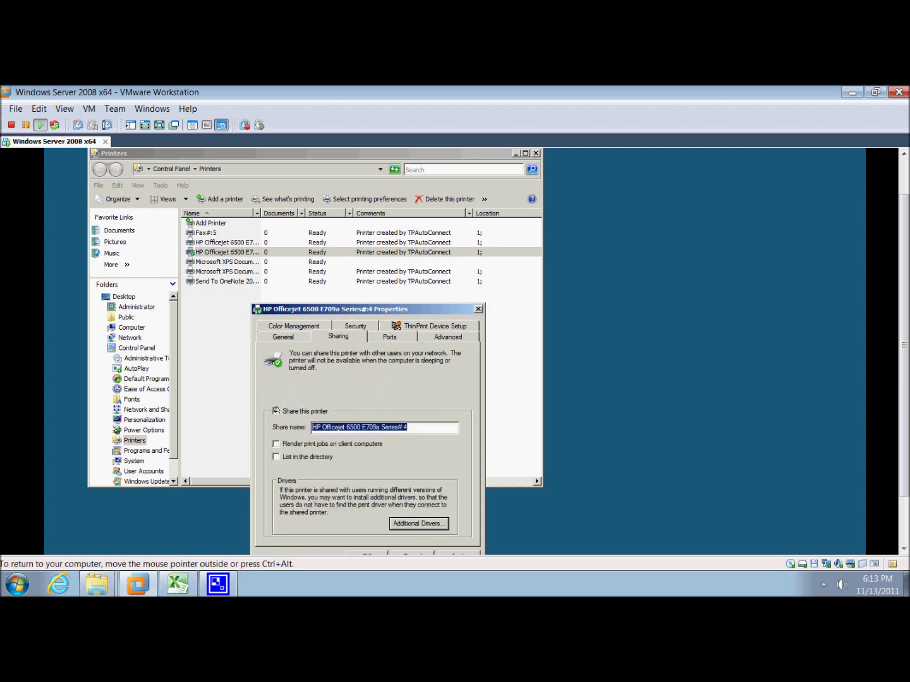
{"action": "left_click", "coordinate": [338, 427]}
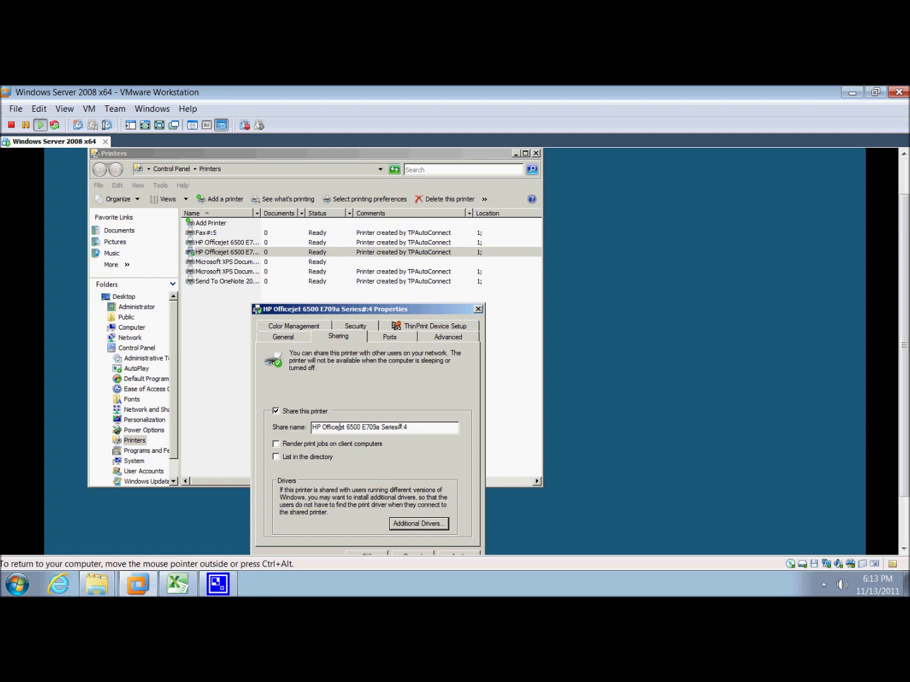
{"action": "left_click_drag", "start_coordinate": [342, 428], "coordinate": [413, 426]}
{"action": "left_click", "coordinate": [422, 427]}
{"action": "left_click", "coordinate": [277, 457]}
{"action": "left_click_drag", "start_coordinate": [377, 309], "coordinate": [370, 249]}
{"action": "left_click", "coordinate": [451, 496]}
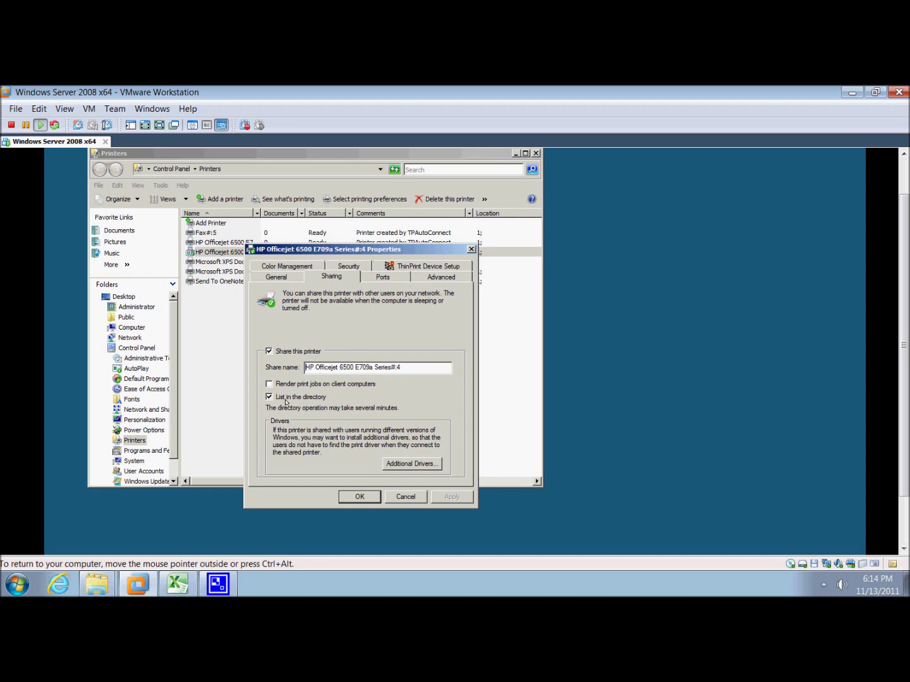
Step: Examine the printer's advanced security settings, including the SYSTEM manage documents entry, auditing, owner and effective permissions
{"action": "left_click", "coordinate": [339, 268]}
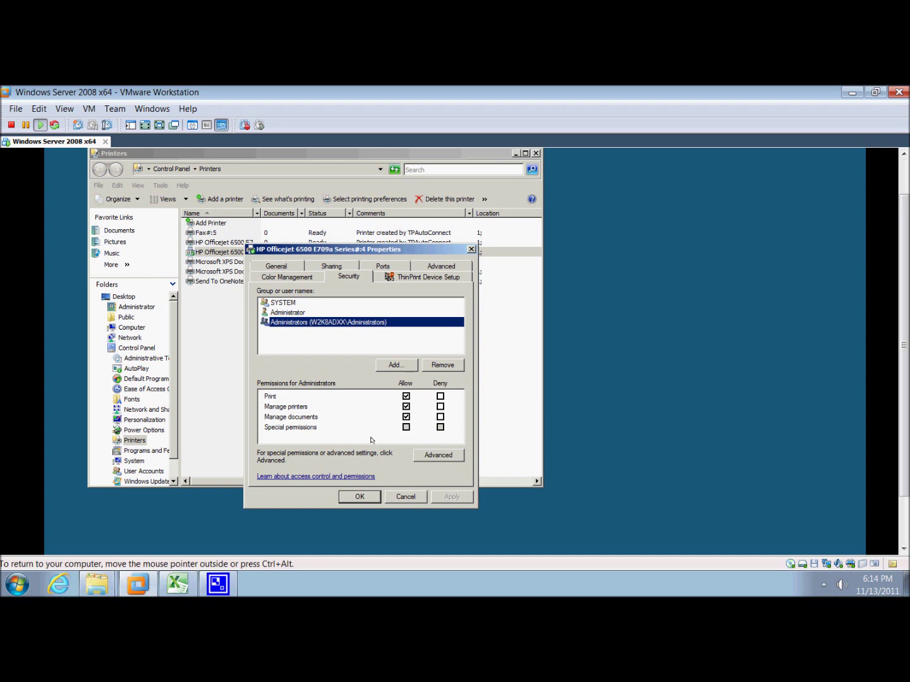
{"action": "left_click", "coordinate": [431, 459]}
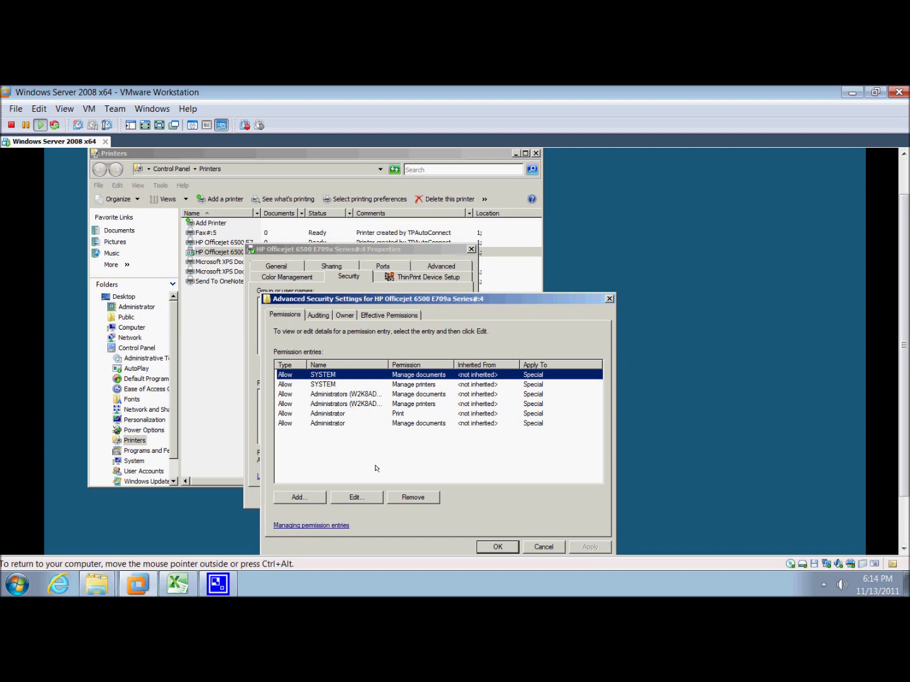
{"action": "left_click", "coordinate": [344, 496]}
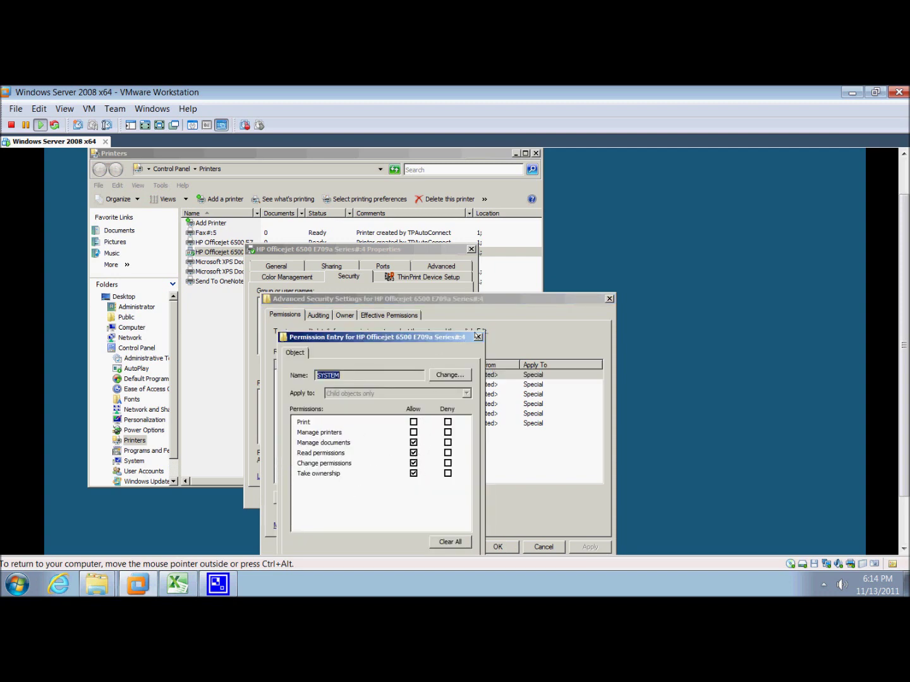
{"action": "left_click", "coordinate": [478, 337]}
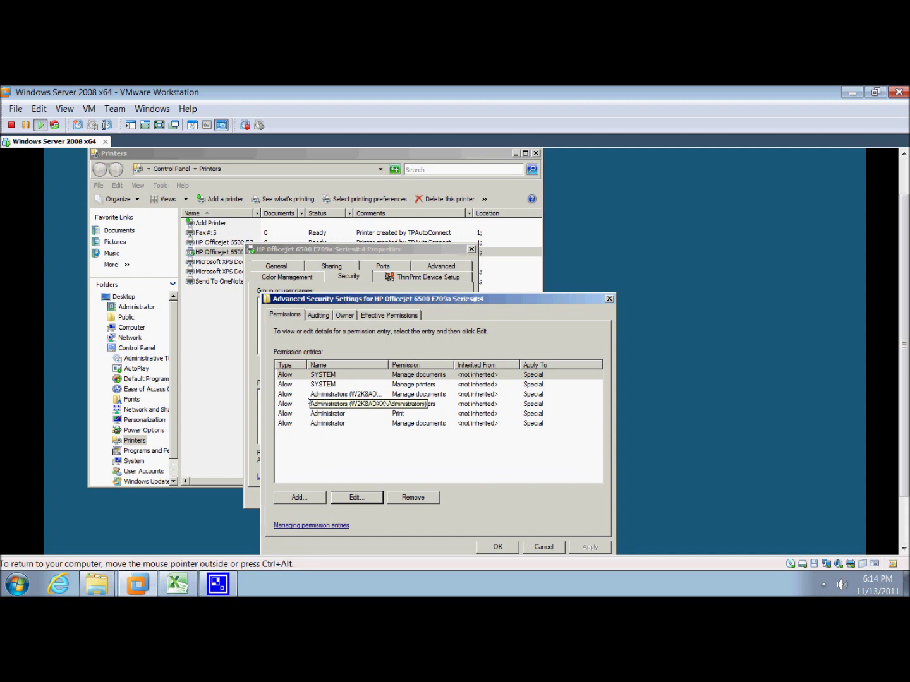
{"action": "left_click", "coordinate": [312, 315]}
{"action": "left_click", "coordinate": [351, 315]}
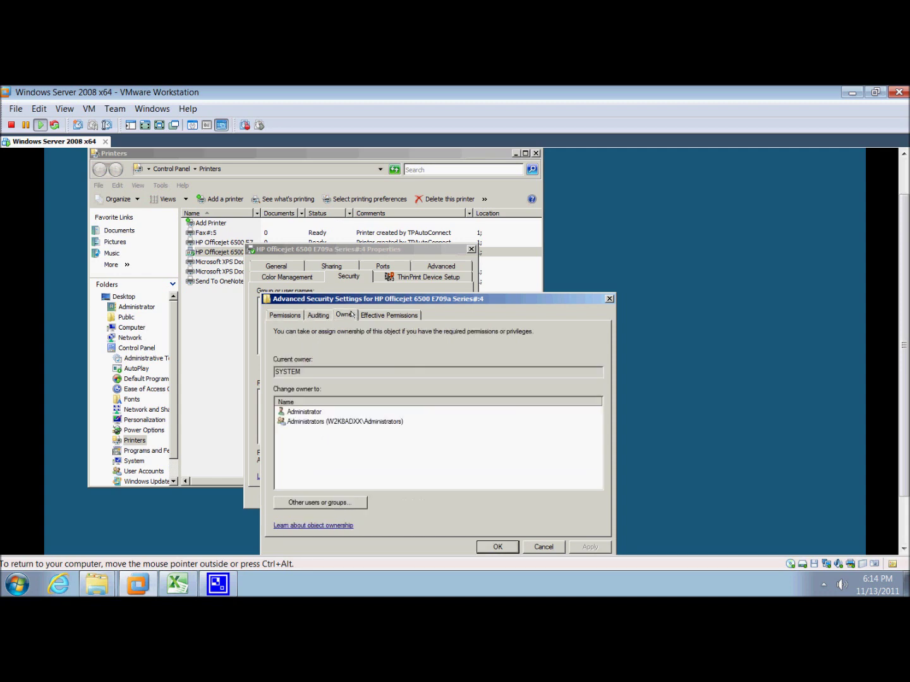
{"action": "left_click", "coordinate": [378, 315]}
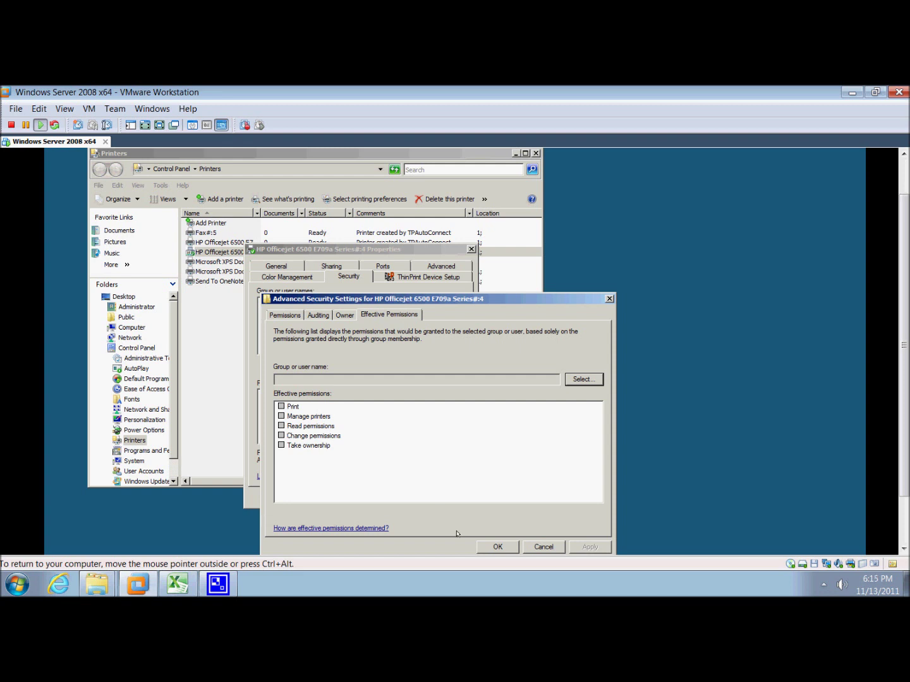
{"action": "left_click", "coordinate": [823, 586]}
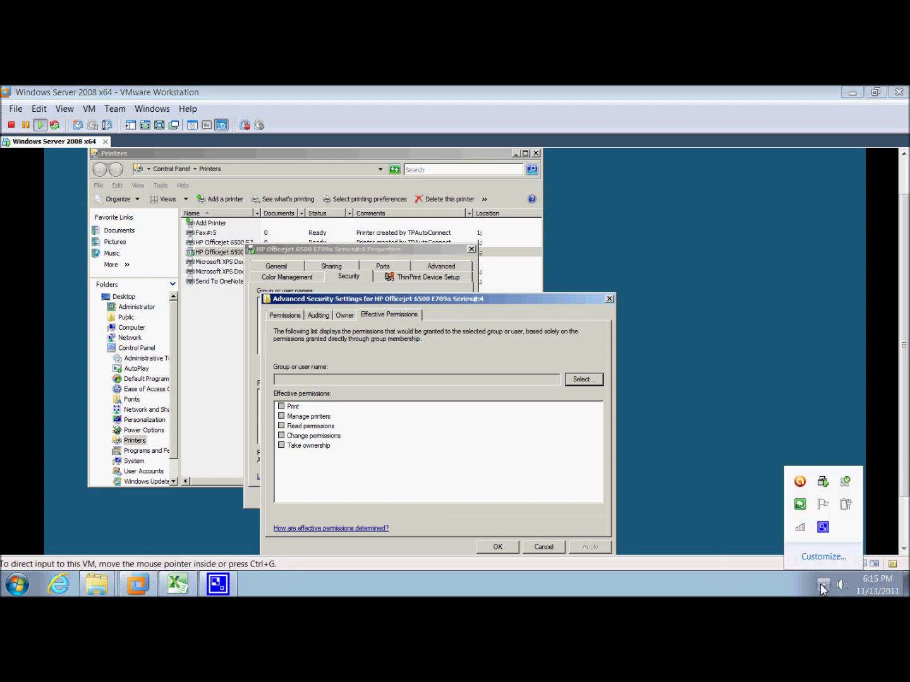
{"action": "left_click", "coordinate": [821, 528]}
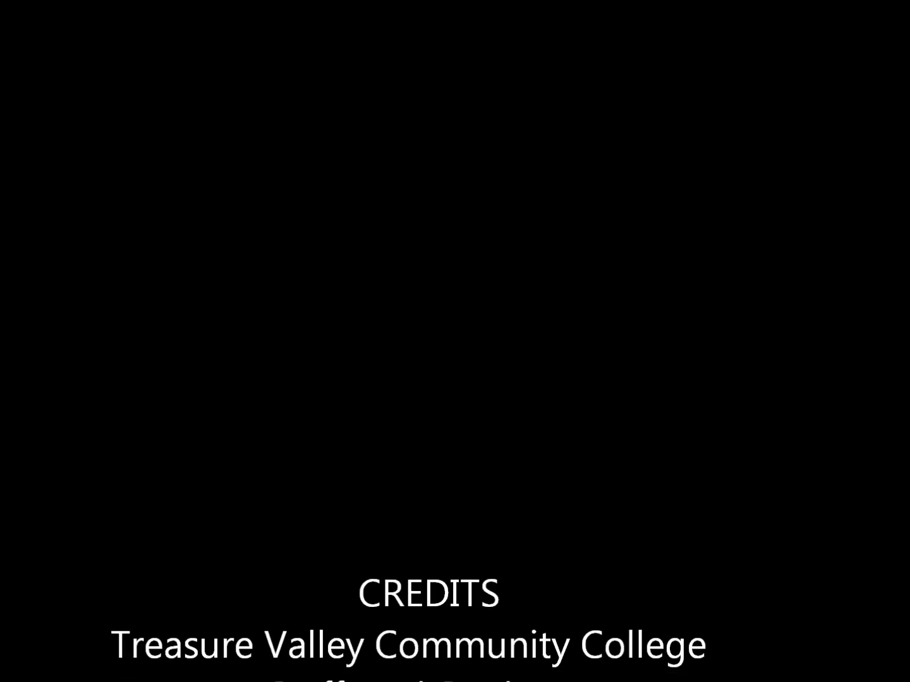